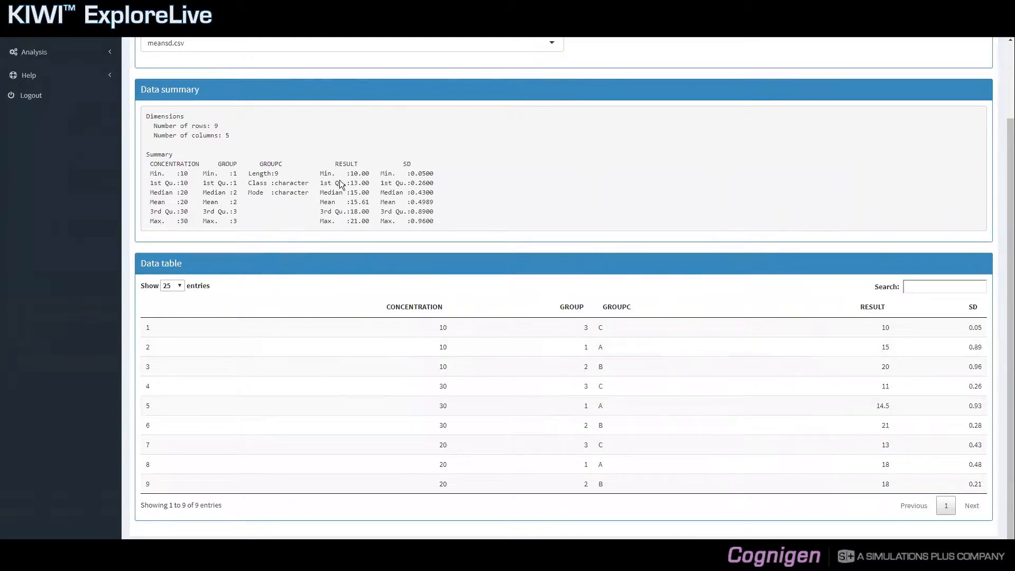
View the content of the demo.csv dataset
{"action": "scroll", "coordinate": [318, 108], "scroll_direction": "up", "scroll_amount": 1}
{"action": "left_click", "coordinate": [318, 105]}
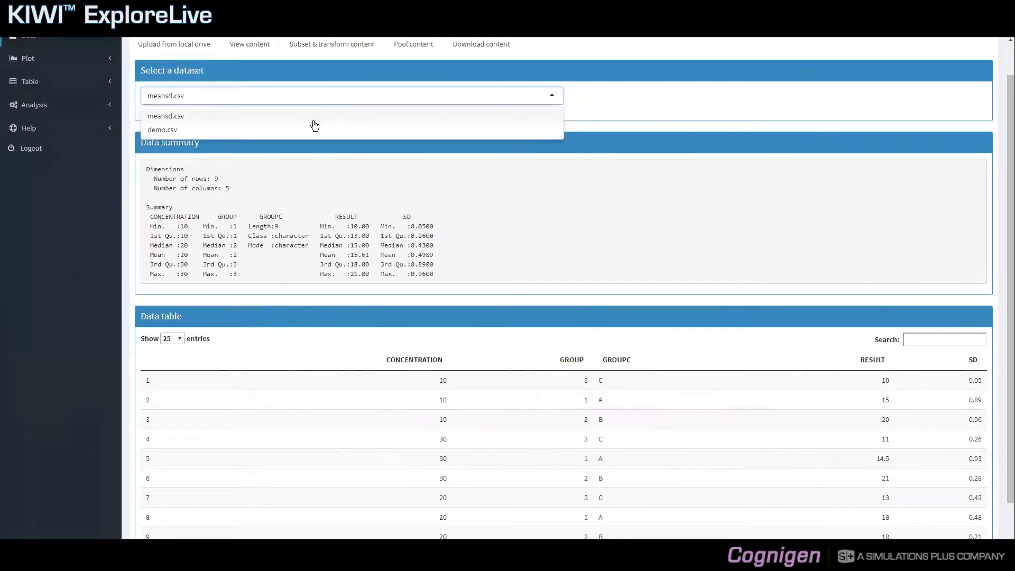
{"action": "left_click", "coordinate": [313, 130]}
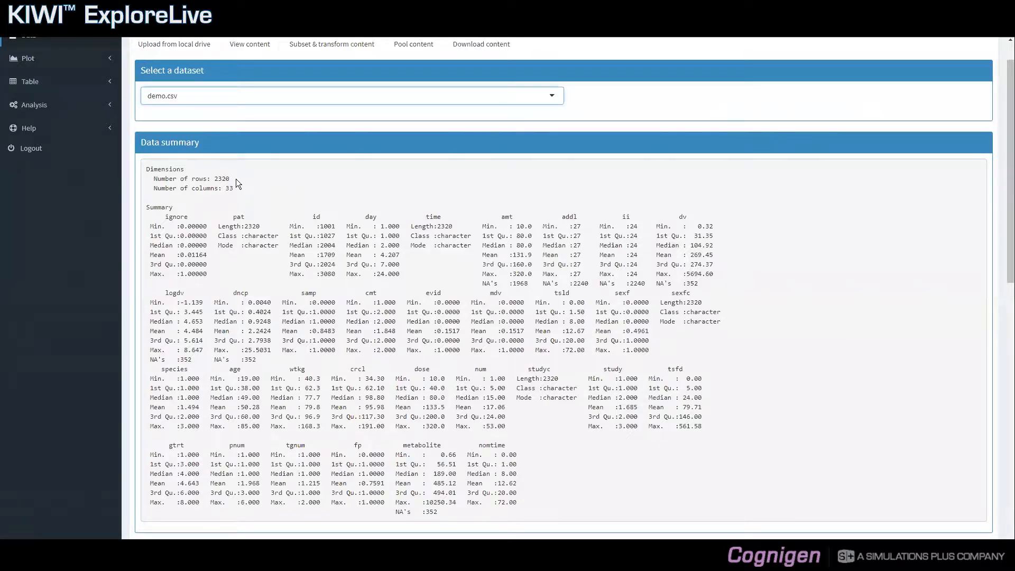
Set Modified dataset 1 from demo.csv to keep the first record per subject in the subset and save it
{"action": "scroll", "coordinate": [321, 127], "scroll_direction": "up", "scroll_amount": 1}
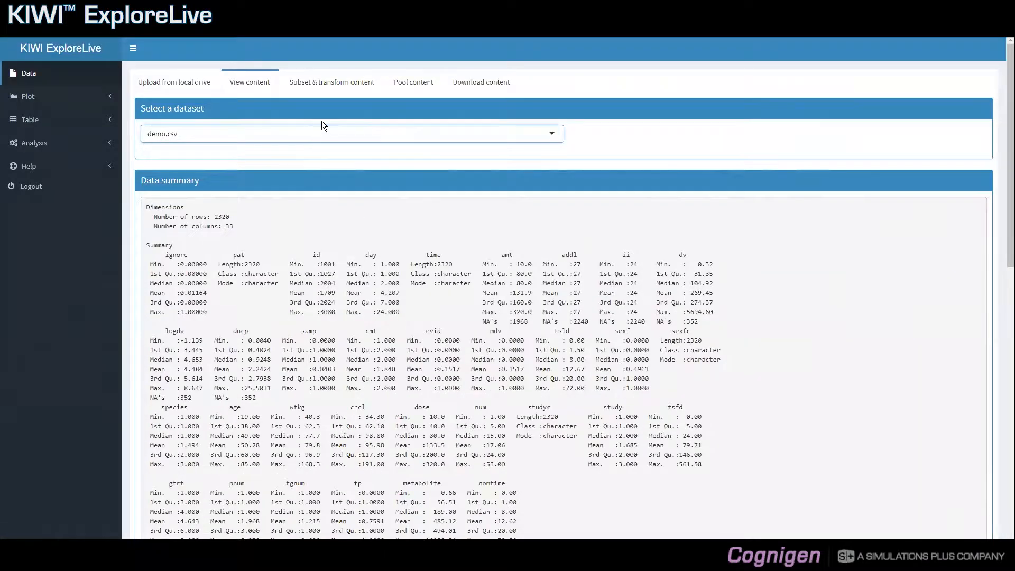
{"action": "left_click", "coordinate": [326, 89]}
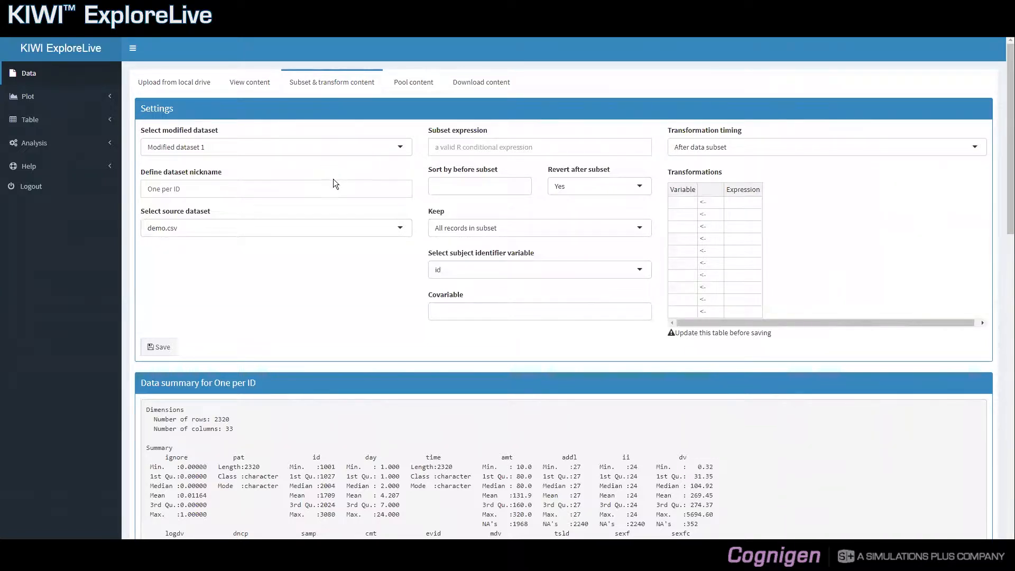
{"action": "left_click", "coordinate": [433, 230]}
{"action": "left_click", "coordinate": [455, 267]}
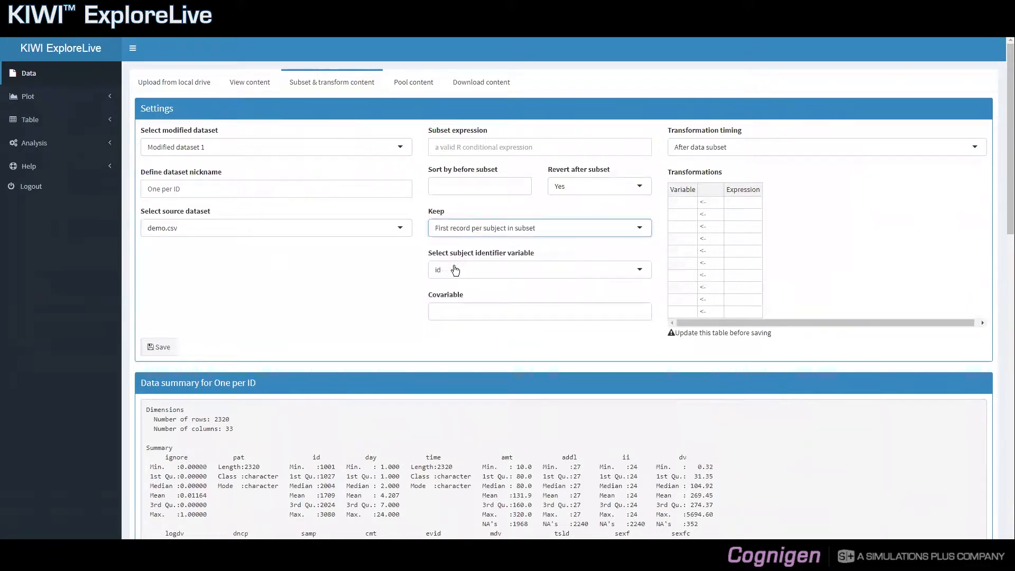
{"action": "left_click", "coordinate": [153, 348]}
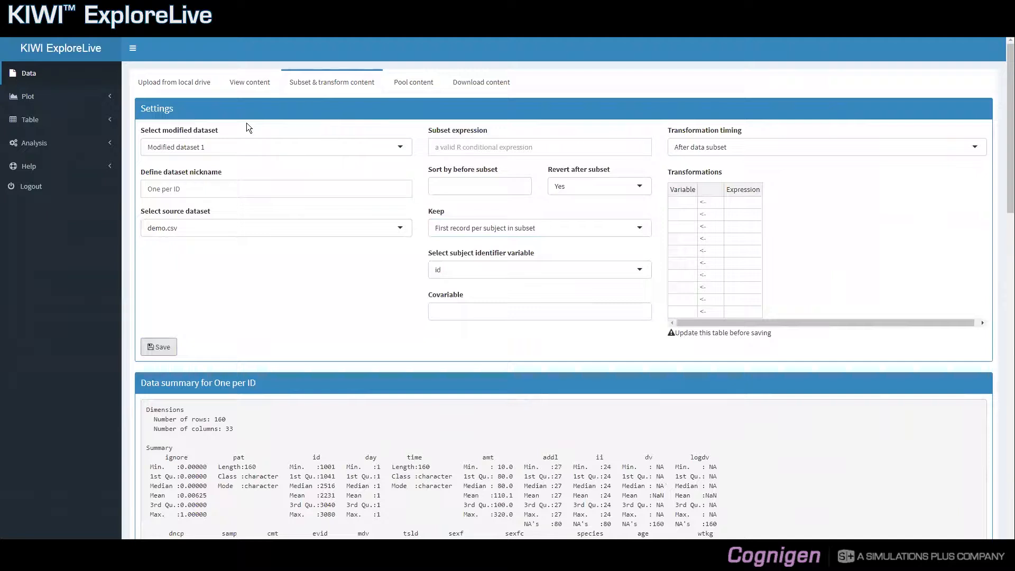
Start a bar chart plot using the meansd.csv dataset
{"action": "left_click", "coordinate": [98, 99]}
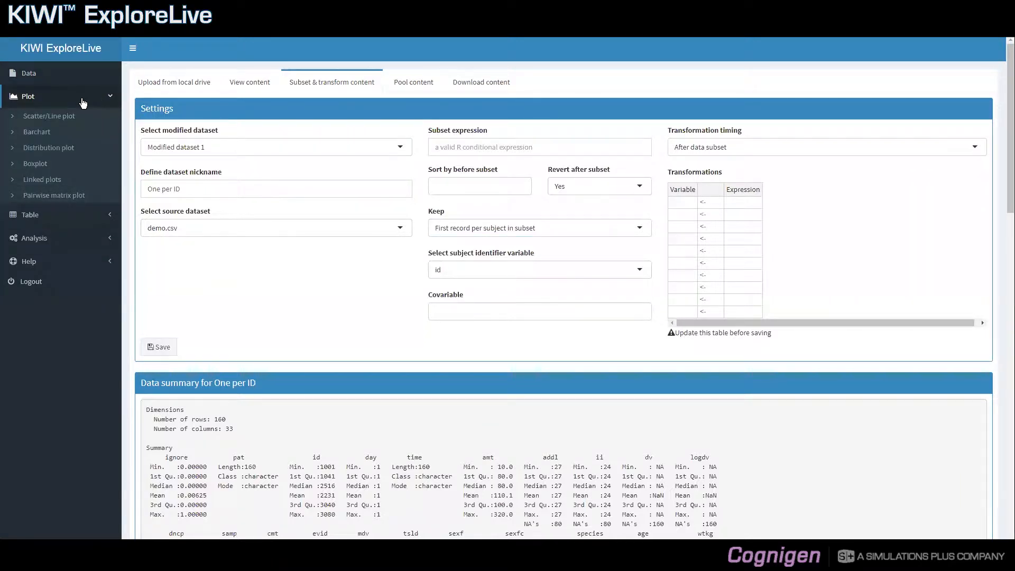
{"action": "left_click", "coordinate": [63, 139]}
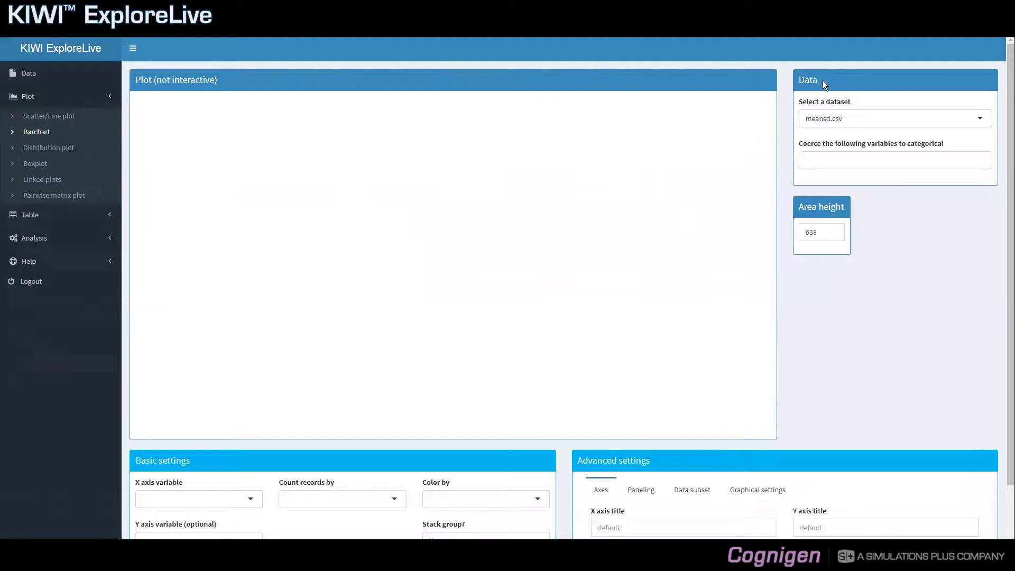
{"action": "left_click", "coordinate": [846, 121]}
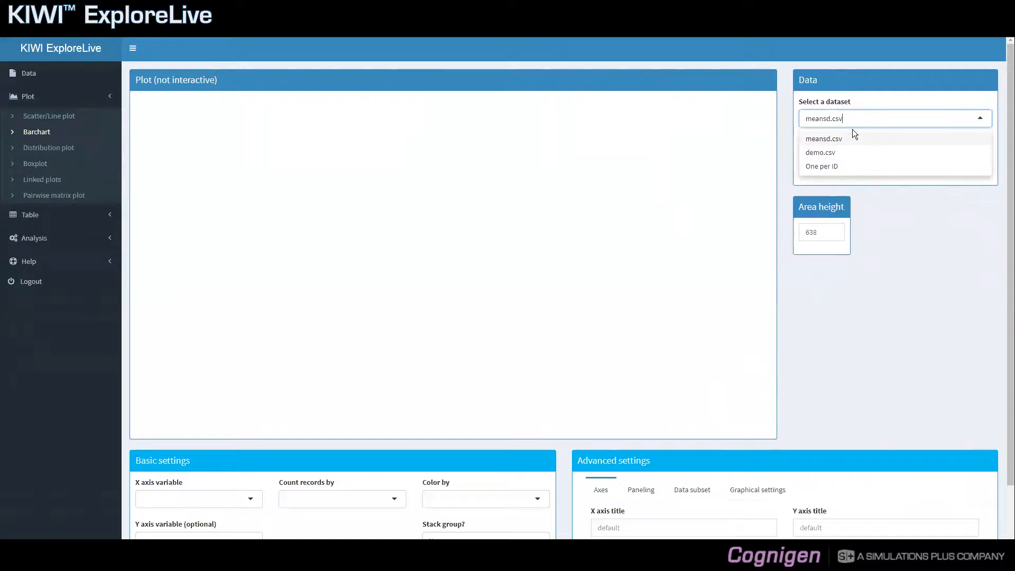
{"action": "left_click", "coordinate": [817, 140]}
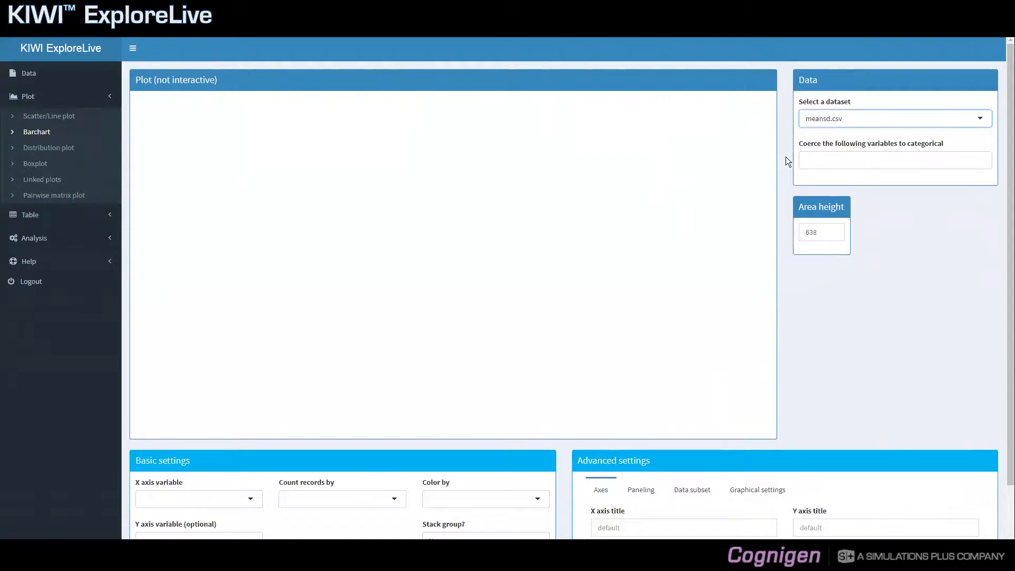
Plot RESULT as the Y axis variable against CONCENTRATION as the X axis variable
{"action": "scroll", "coordinate": [785, 158], "scroll_direction": "down", "scroll_amount": 1}
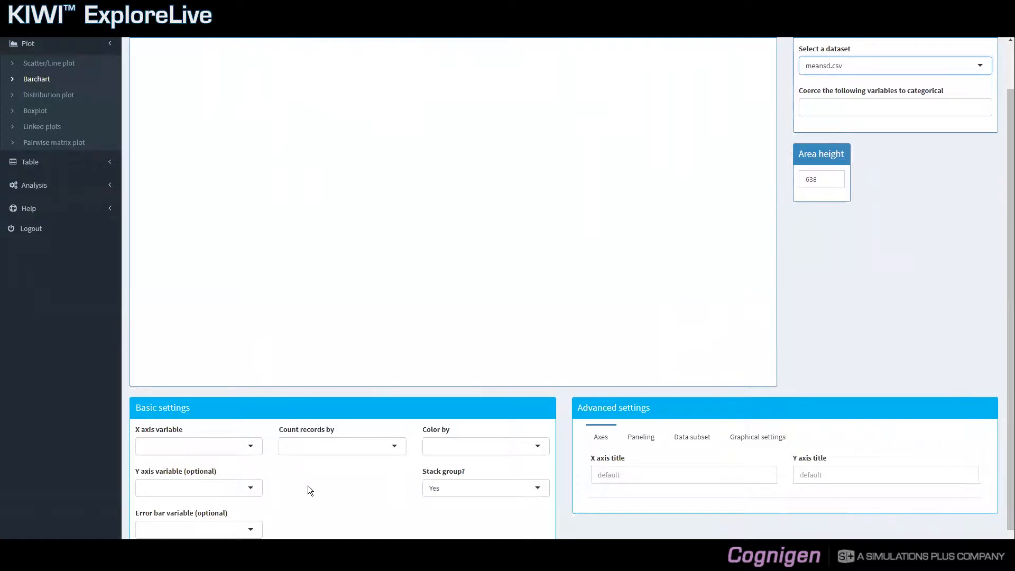
{"action": "left_click", "coordinate": [236, 488]}
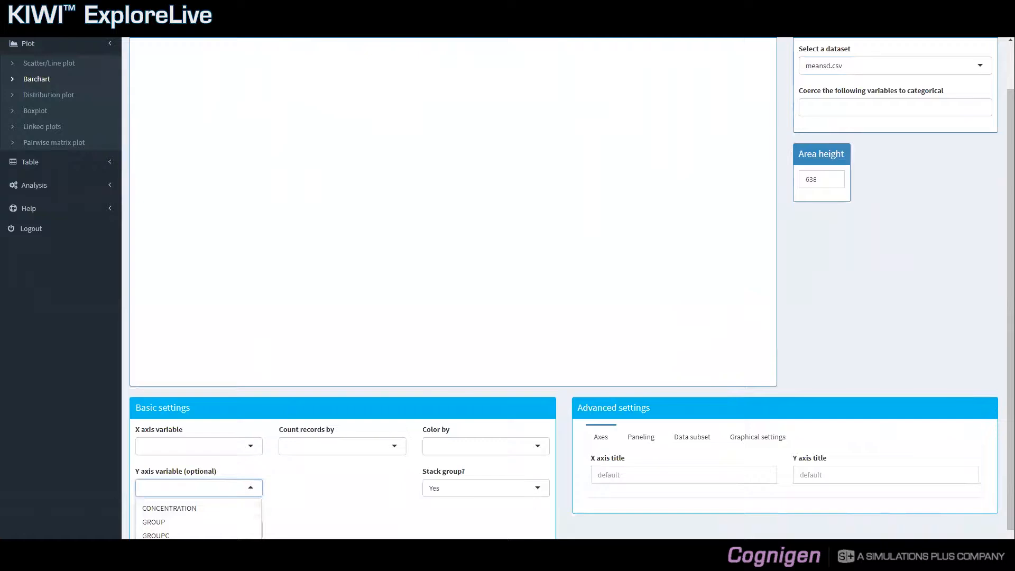
{"action": "left_click", "coordinate": [221, 531]}
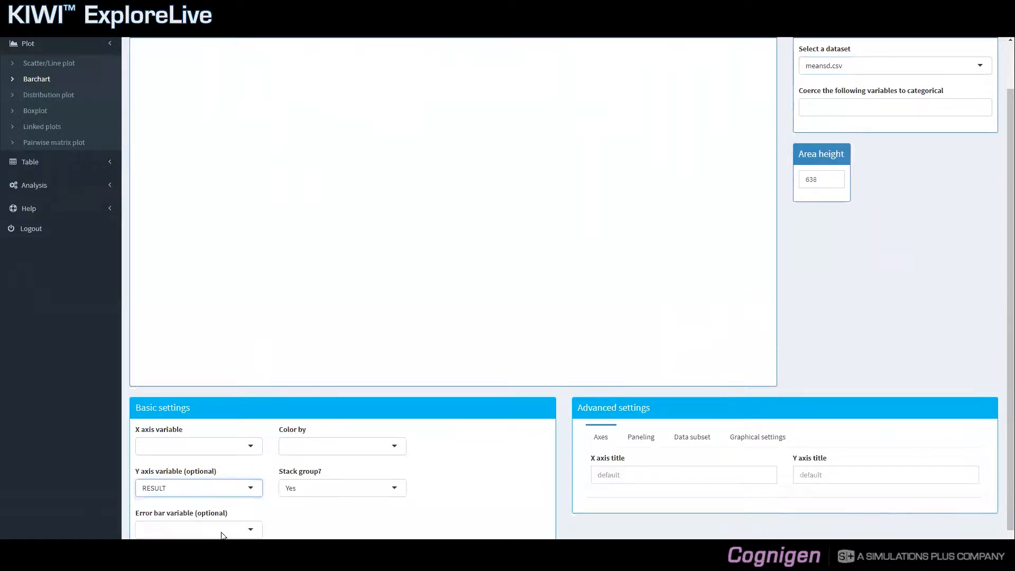
{"action": "left_click", "coordinate": [247, 450]}
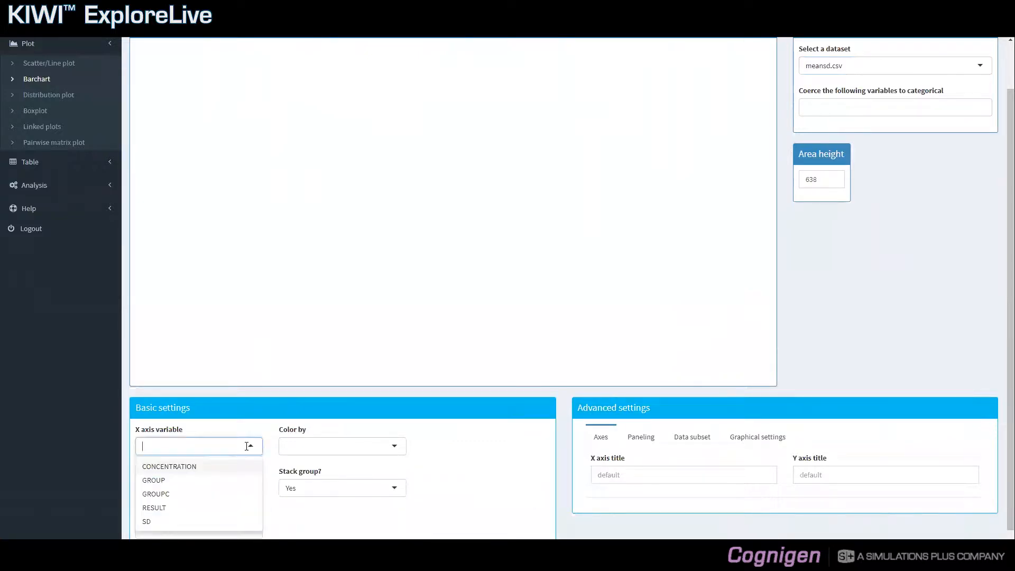
{"action": "left_click", "coordinate": [220, 471]}
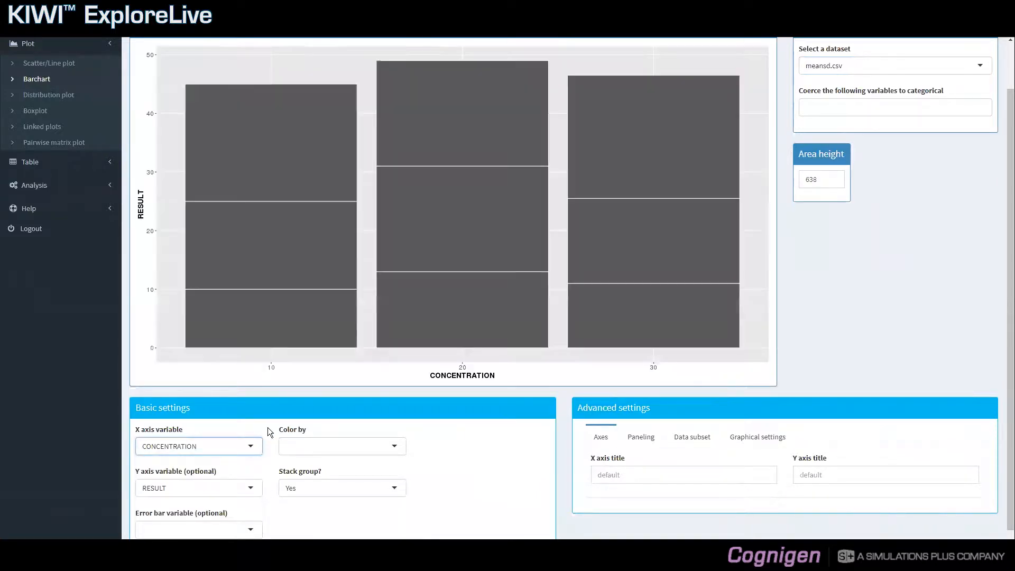
Color the bars by GROUPC and turn off group stacking to place them side by side
{"action": "scroll", "coordinate": [268, 427], "scroll_direction": "up", "scroll_amount": 1}
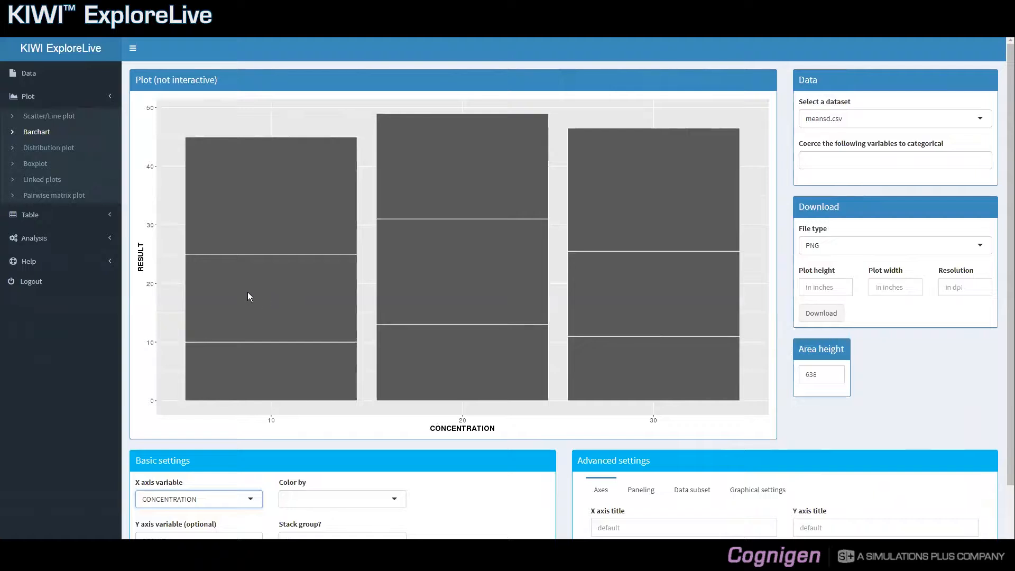
{"action": "left_click", "coordinate": [394, 502]}
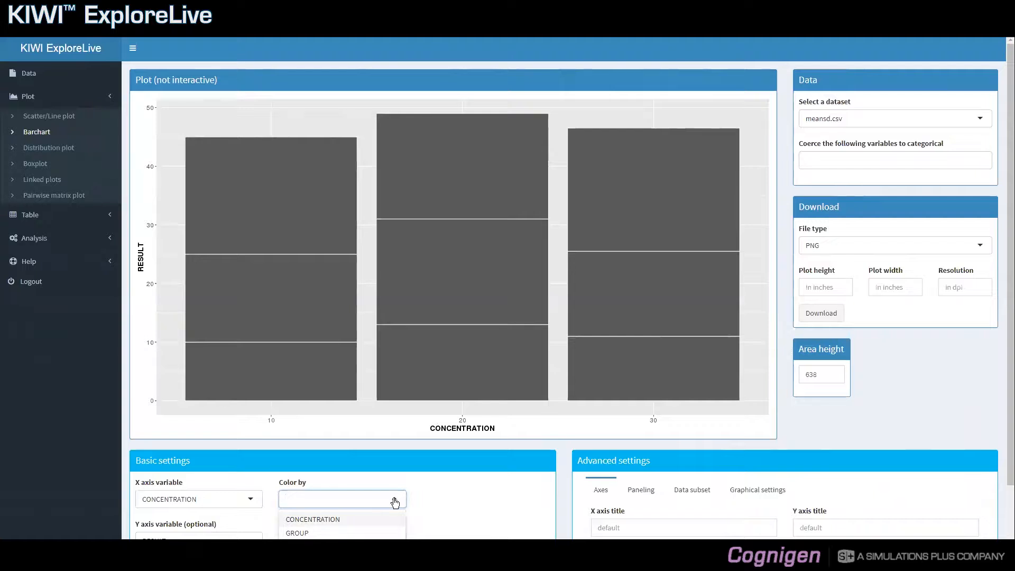
{"action": "scroll", "coordinate": [395, 499], "scroll_direction": "down", "scroll_amount": 1}
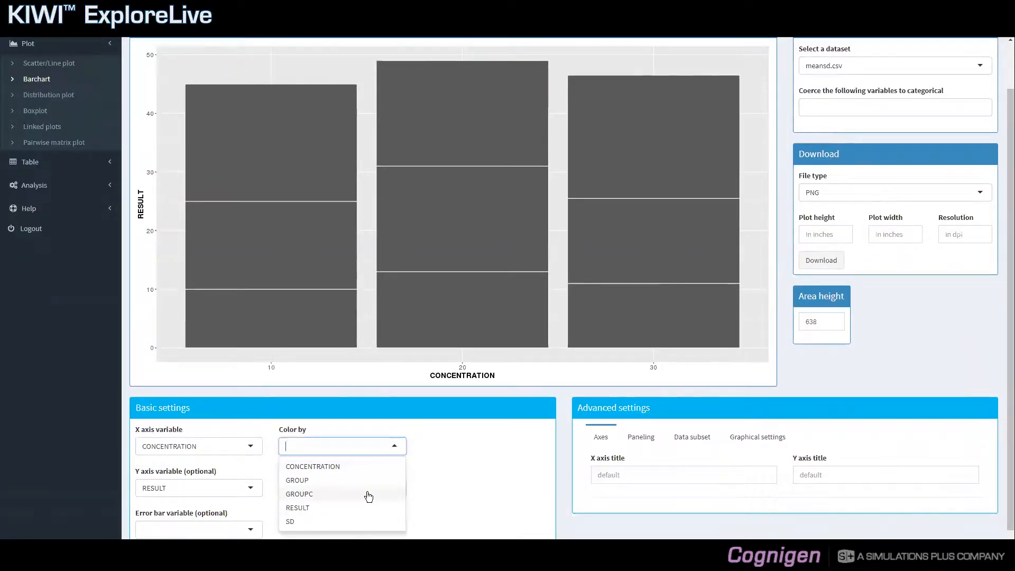
{"action": "left_click", "coordinate": [369, 495]}
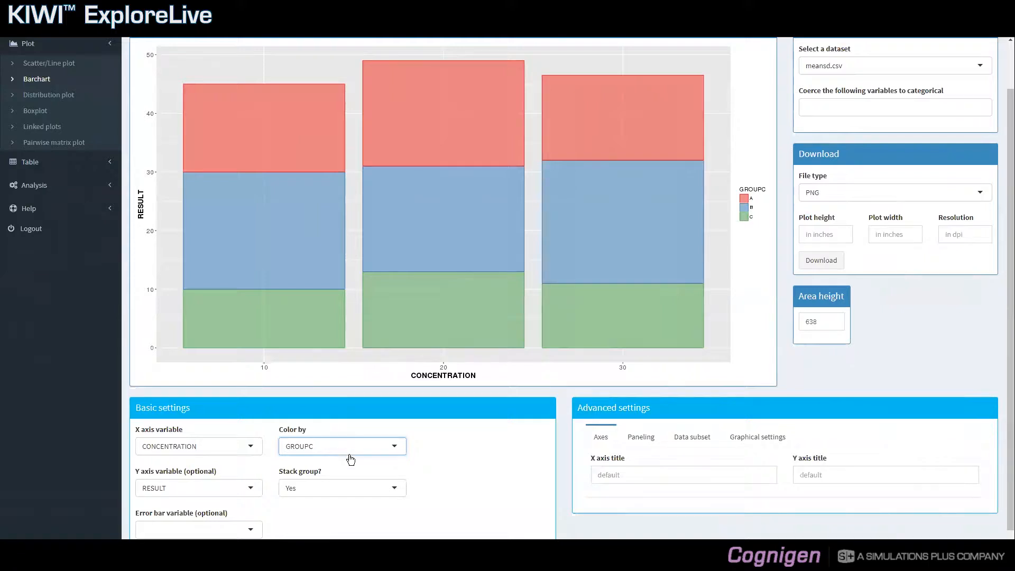
{"action": "left_click", "coordinate": [353, 491]}
{"action": "left_click", "coordinate": [350, 520]}
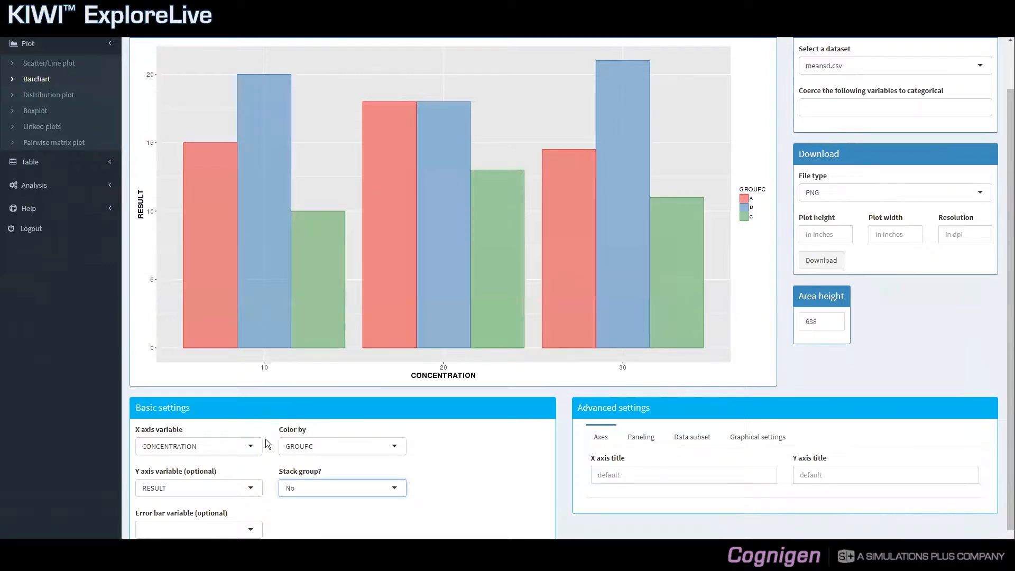
Add error bars to the chart using SD as the error bar variable
{"action": "left_click", "coordinate": [249, 531]}
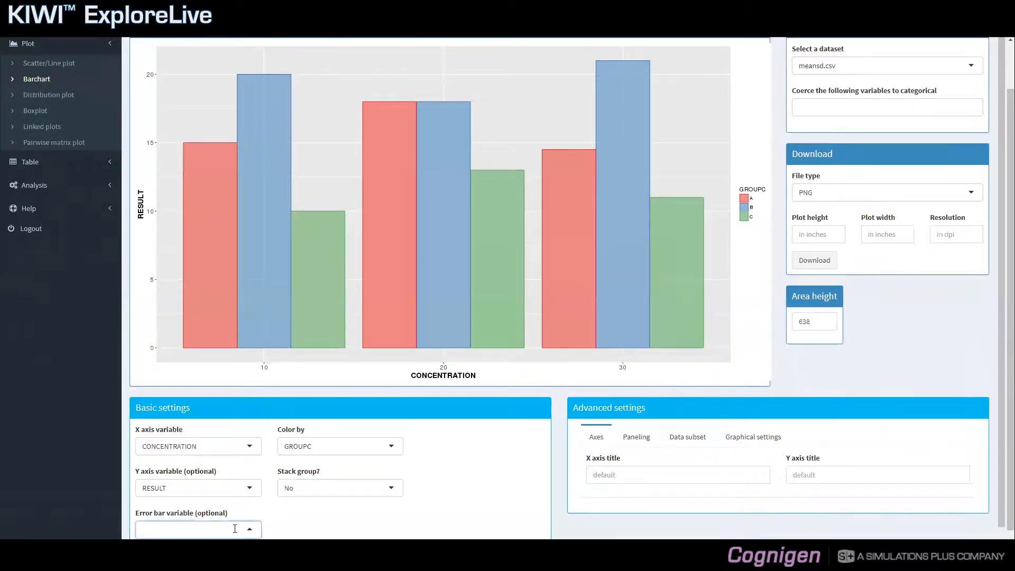
{"action": "type", "text": "sd"}
{"action": "key", "text": "Return"}
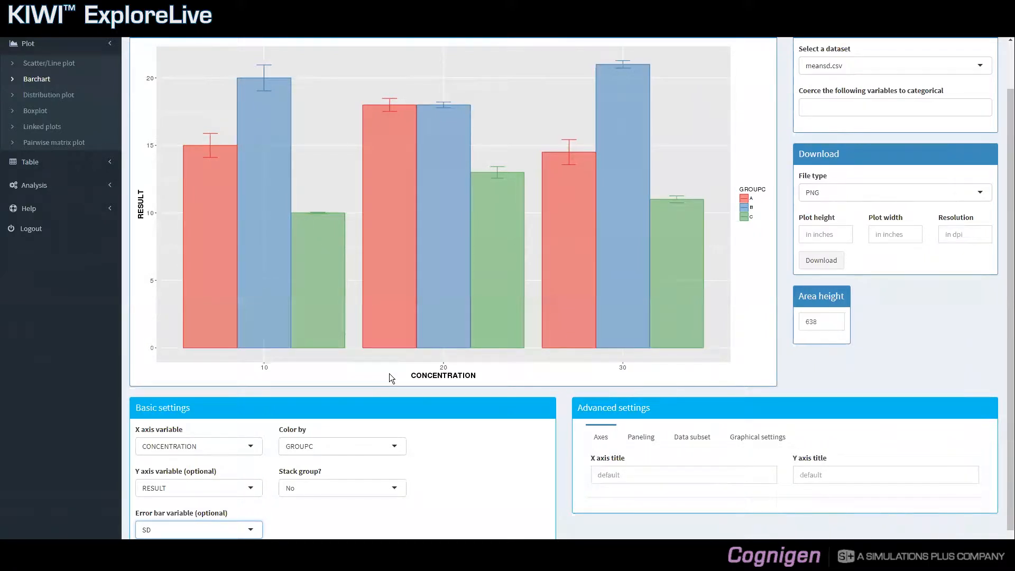
Show the paneling options in the chart's advanced settings
{"action": "scroll", "coordinate": [389, 373], "scroll_direction": "up", "scroll_amount": 1}
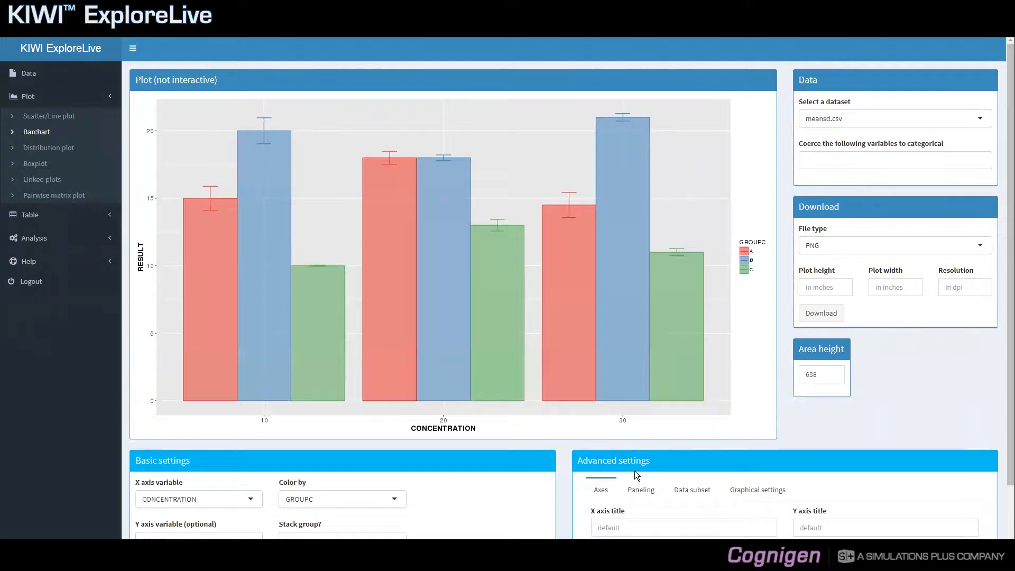
{"action": "left_click", "coordinate": [640, 488]}
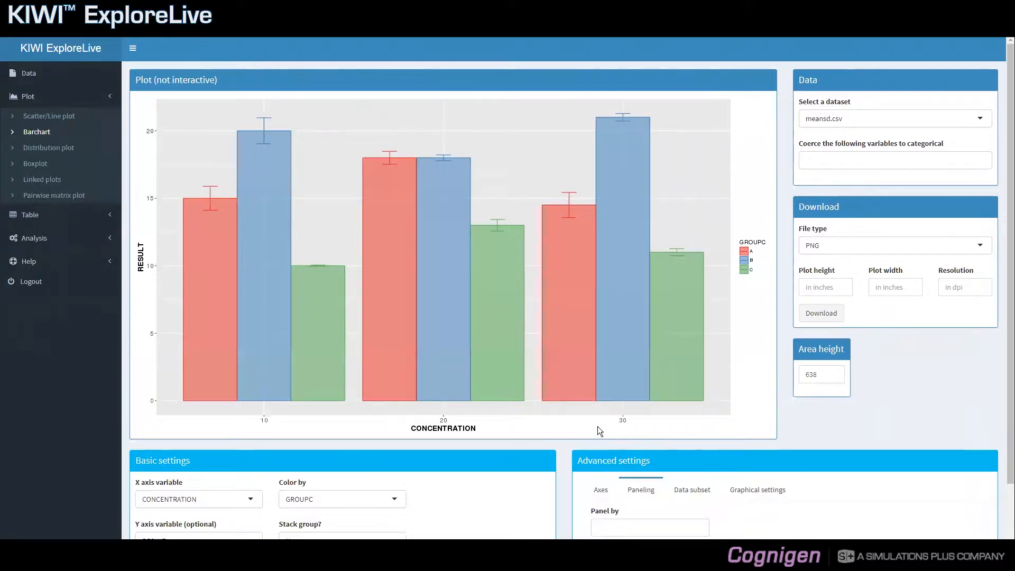
{"action": "scroll", "coordinate": [597, 426], "scroll_direction": "down", "scroll_amount": 1}
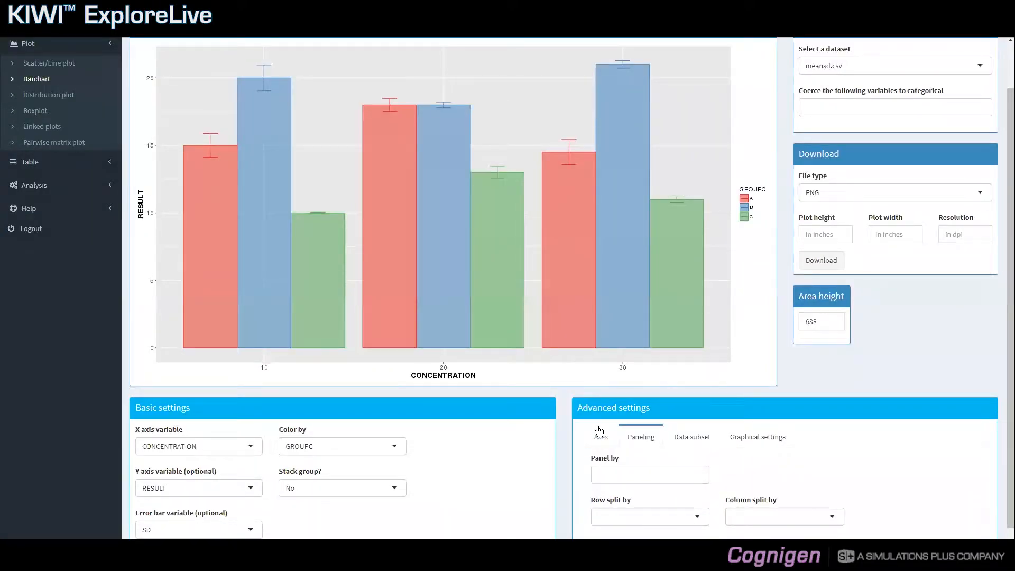
{"action": "scroll", "coordinate": [599, 430], "scroll_direction": "down", "scroll_amount": 1}
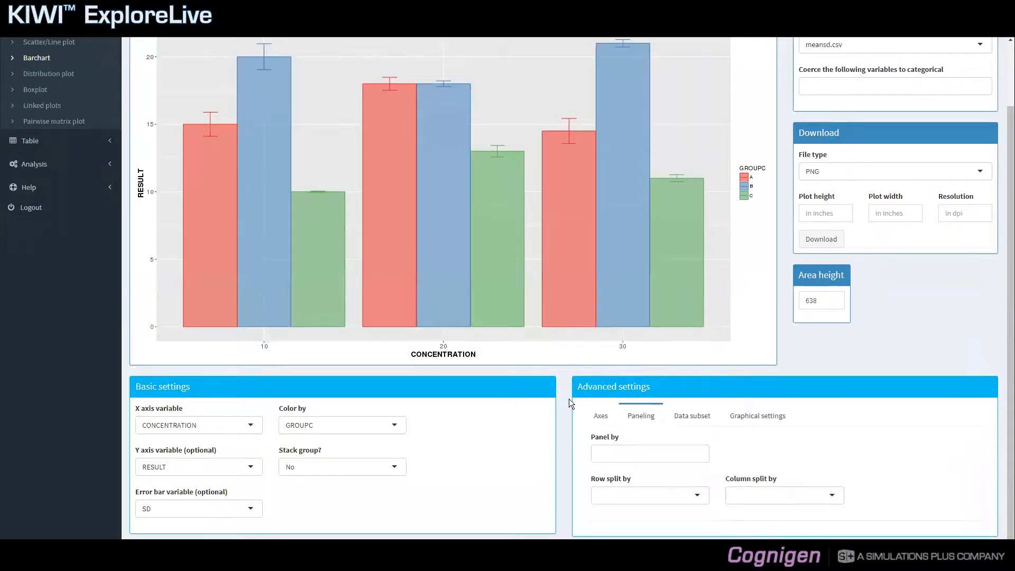
Switch the bar chart to the One per ID dataset and set the X axis variable to studyc
{"action": "scroll", "coordinate": [569, 402], "scroll_direction": "up", "scroll_amount": 1}
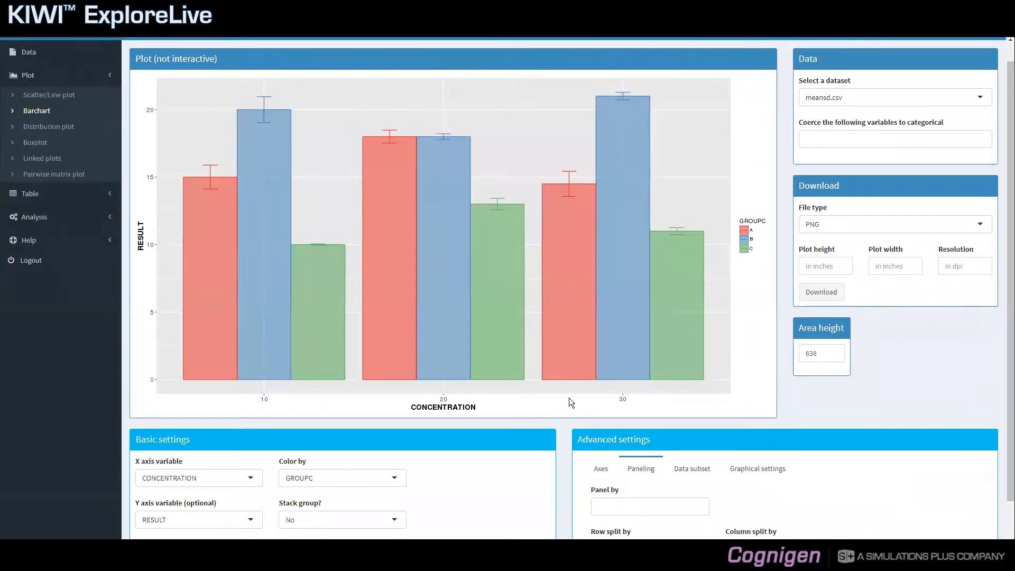
{"action": "left_click", "coordinate": [814, 100]}
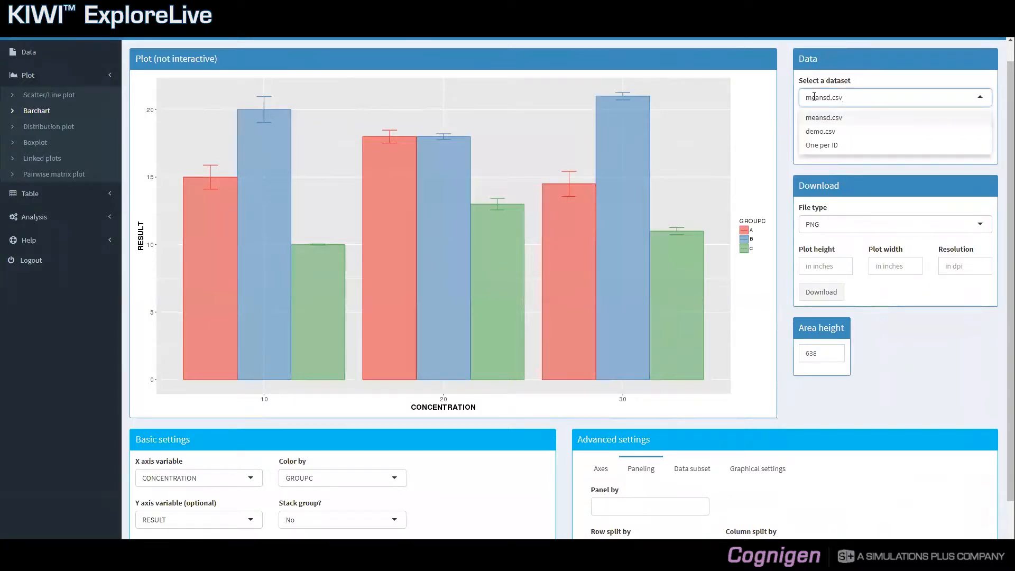
{"action": "left_click", "coordinate": [820, 147]}
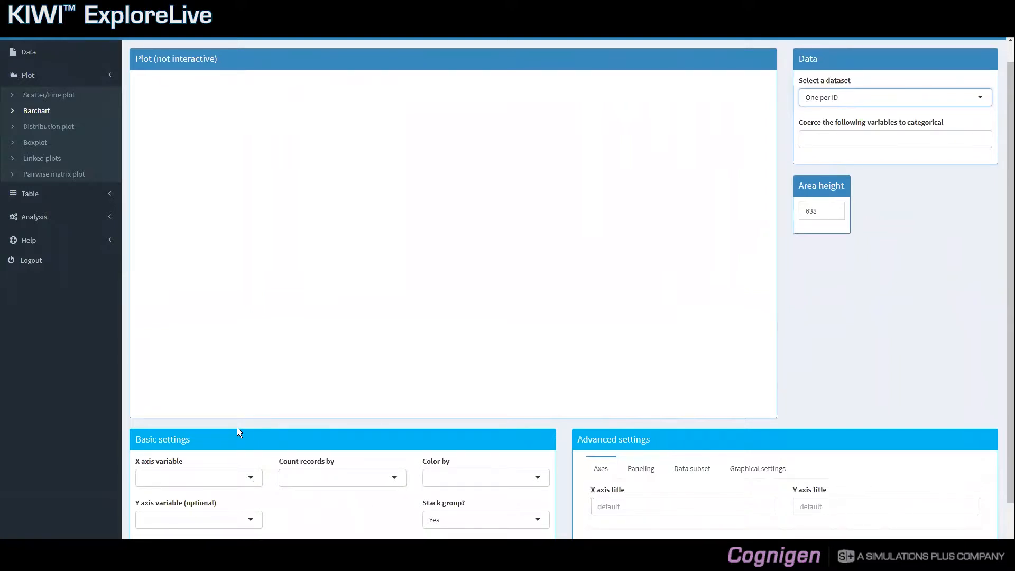
{"action": "left_click", "coordinate": [227, 476]}
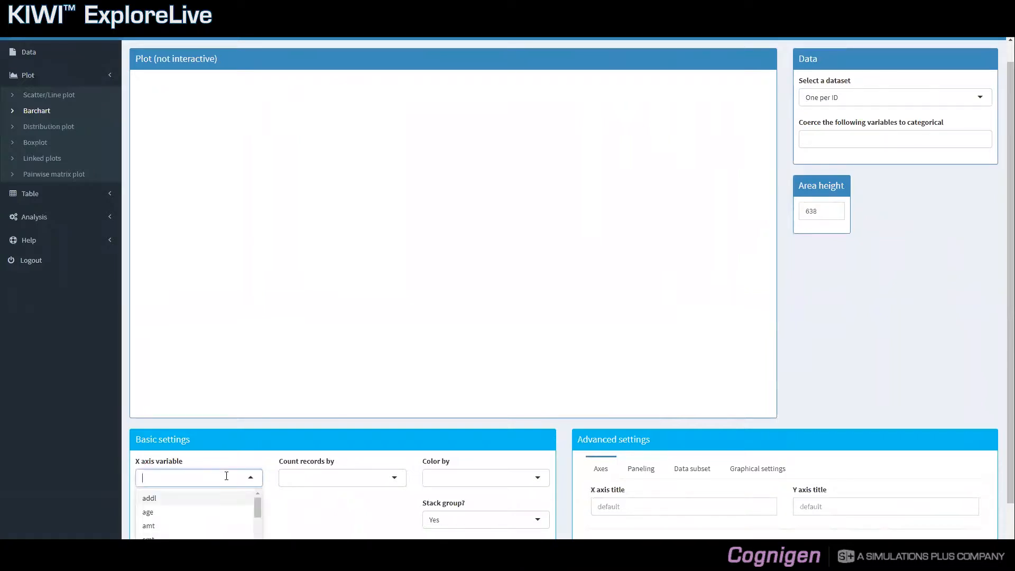
{"action": "type", "text": "stu"}
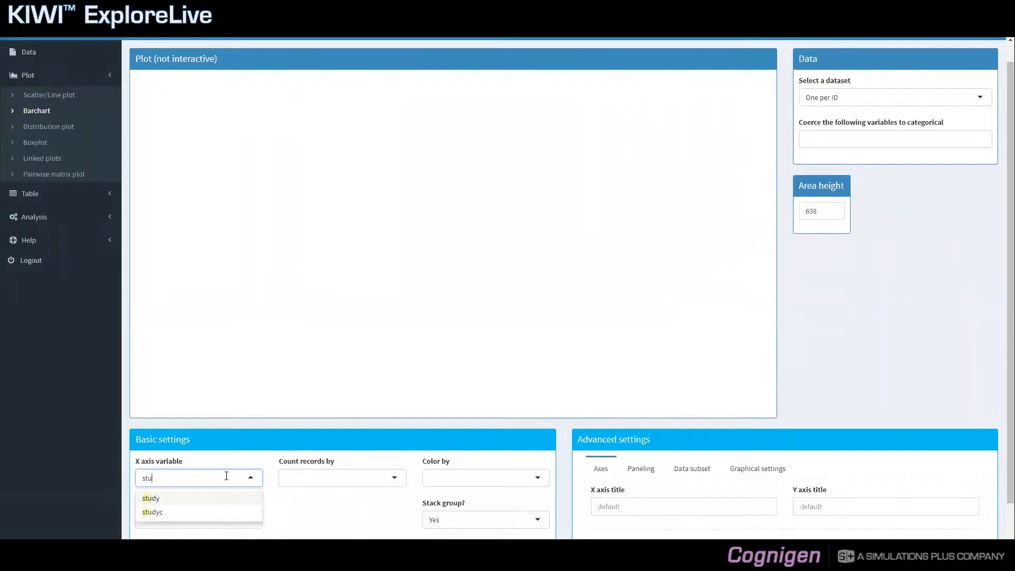
{"action": "key", "text": "Down"}
{"action": "key", "text": "Return"}
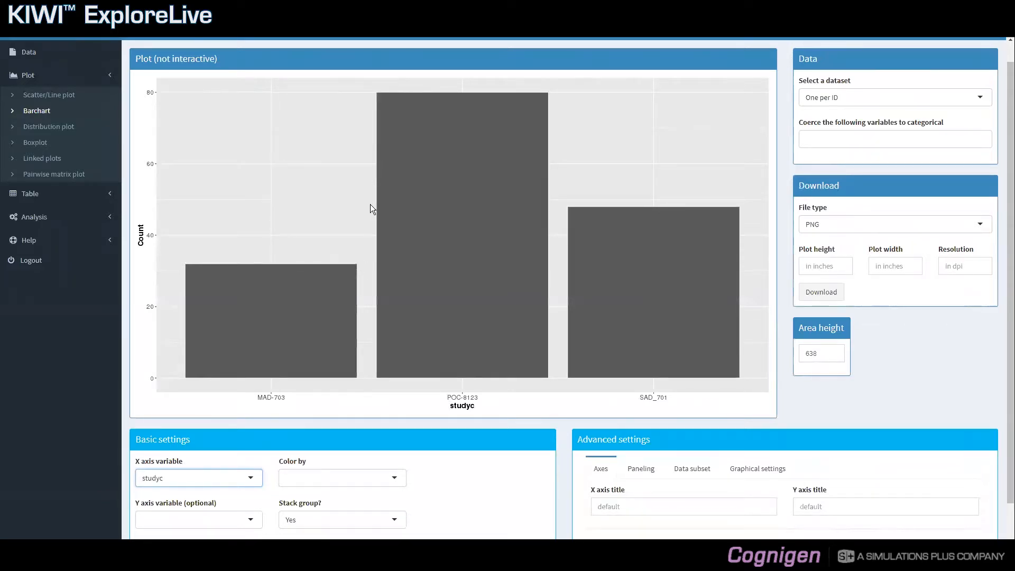
Color the study count bars by the sexfc variable
{"action": "left_click", "coordinate": [377, 474]}
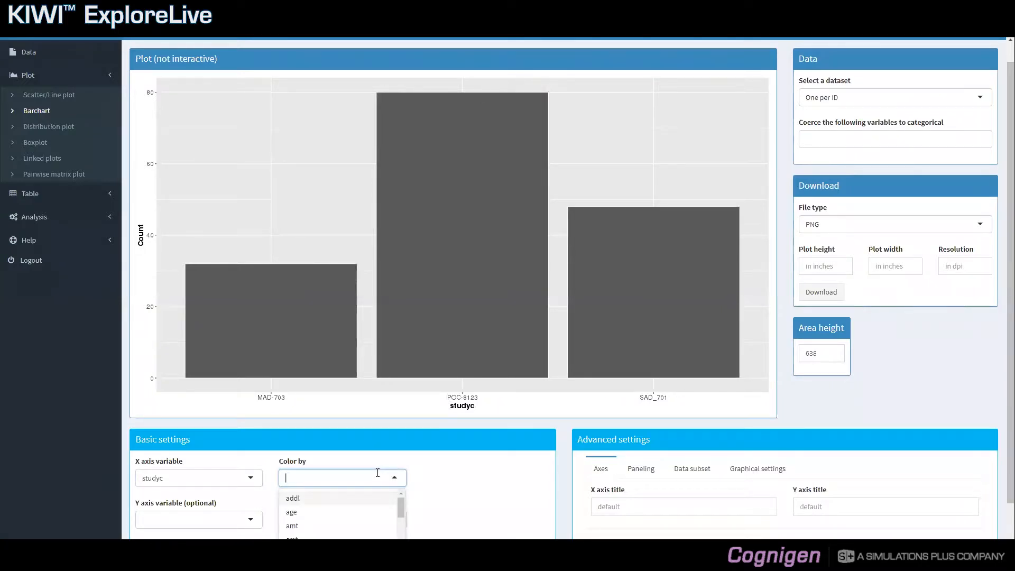
{"action": "type", "text": "sexf"}
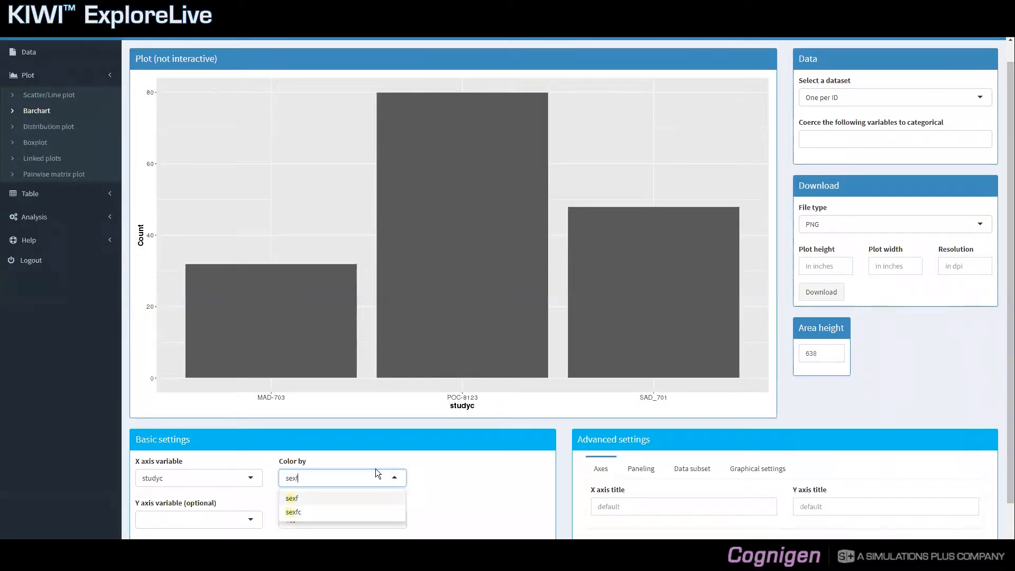
{"action": "left_click", "coordinate": [316, 509]}
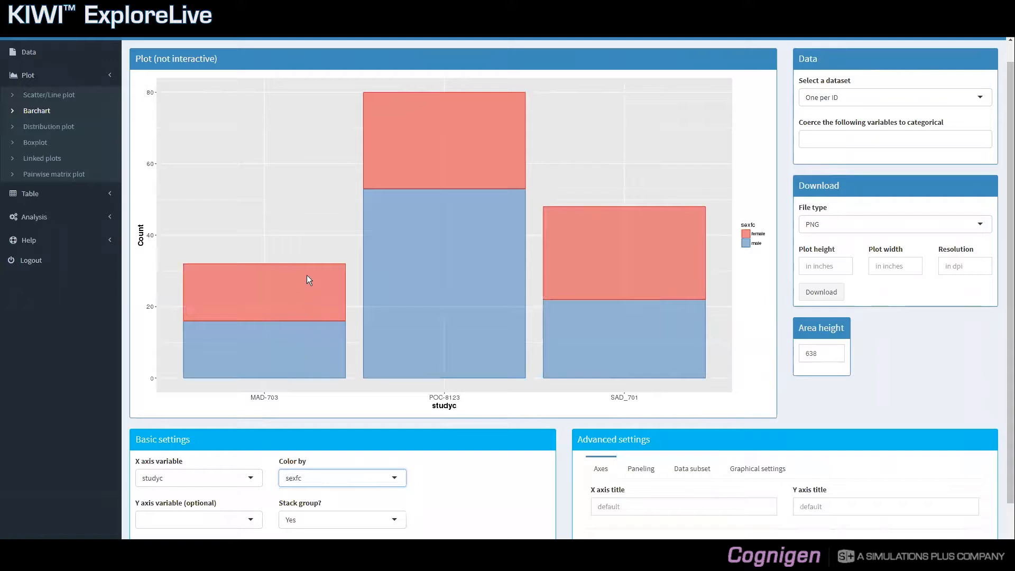
Turn off group stacking so the sexfc bars stand side by side, and panel the chart by dose
{"action": "left_click", "coordinate": [361, 525]}
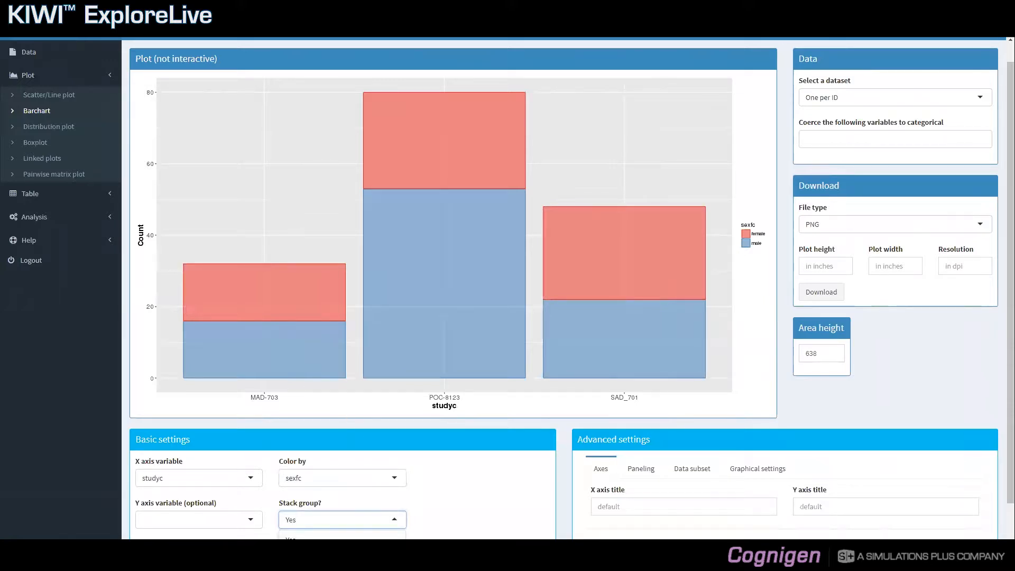
{"action": "left_click", "coordinate": [334, 552]}
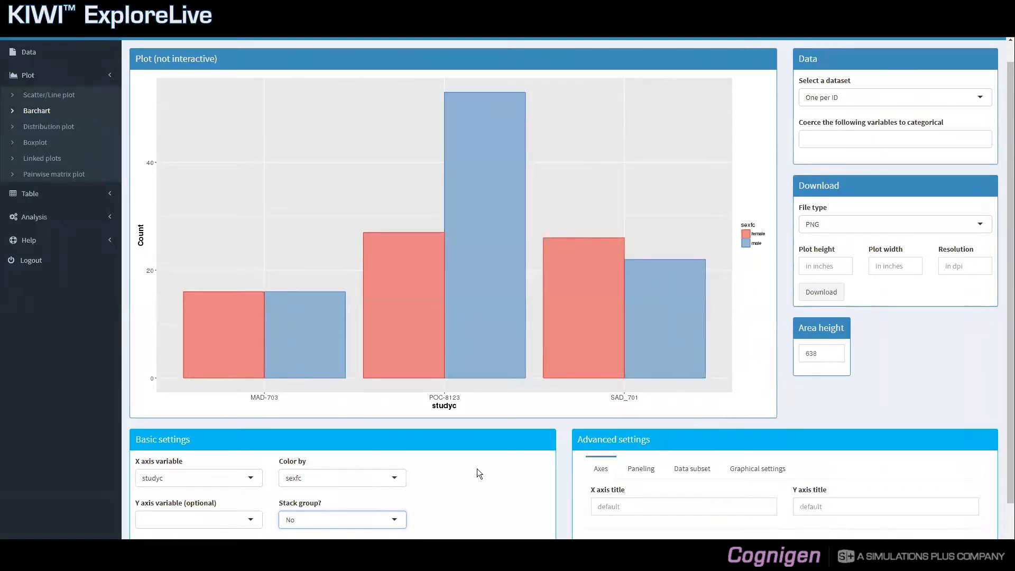
{"action": "left_click", "coordinate": [636, 472]}
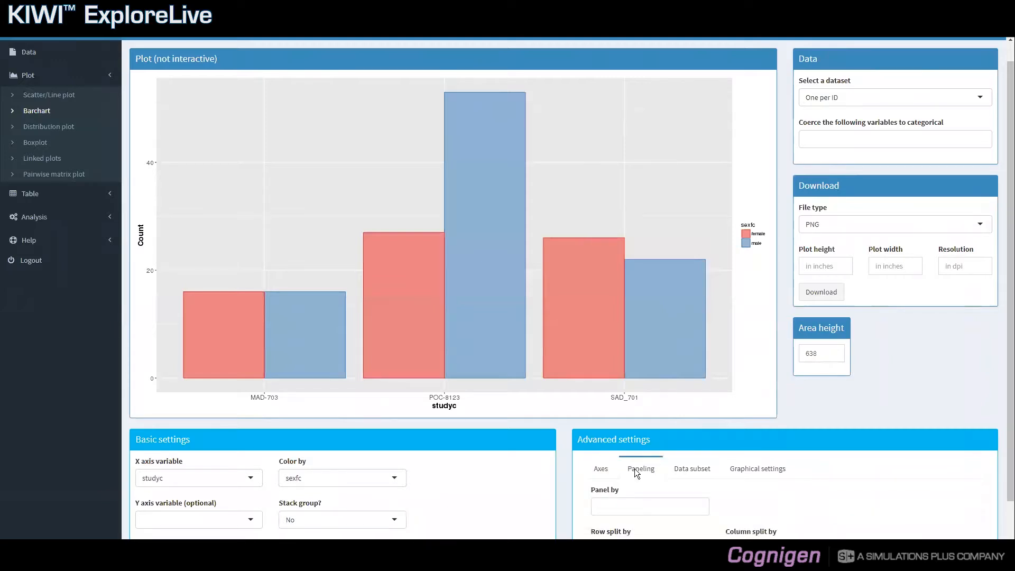
{"action": "left_click", "coordinate": [624, 504]}
{"action": "type", "text": "dose"}
{"action": "key", "text": "Return"}
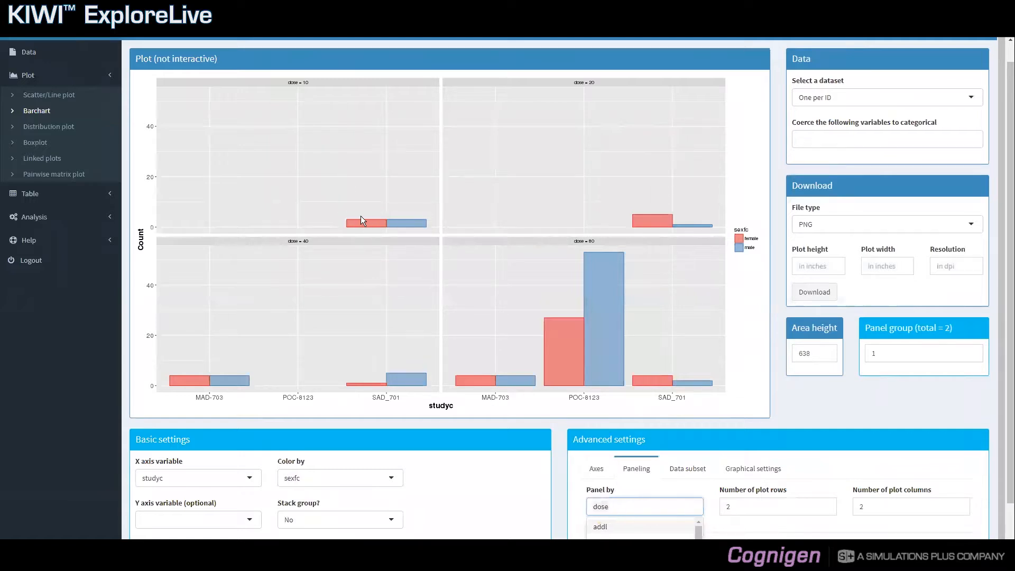
{"action": "left_click", "coordinate": [555, 441]}
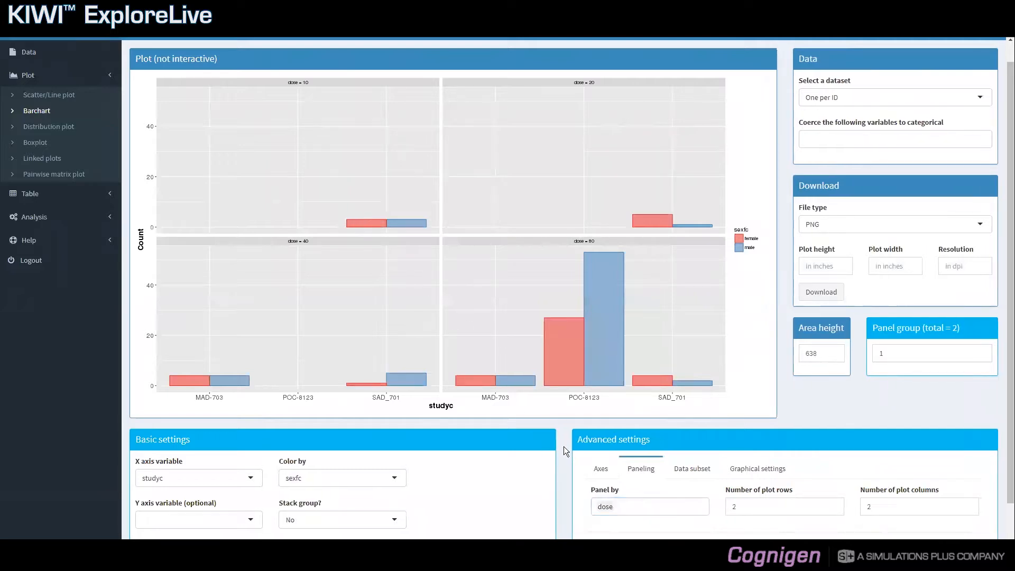
Set the chart's X axis title to "Study"
{"action": "left_click", "coordinate": [599, 469]}
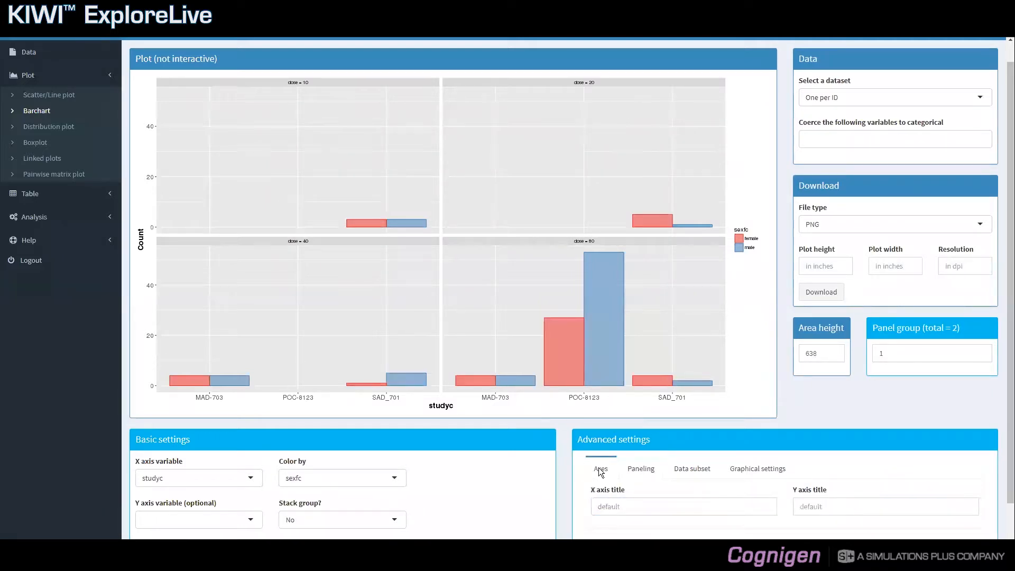
{"action": "left_click", "coordinate": [612, 506]}
{"action": "type", "text": "STudyc"}
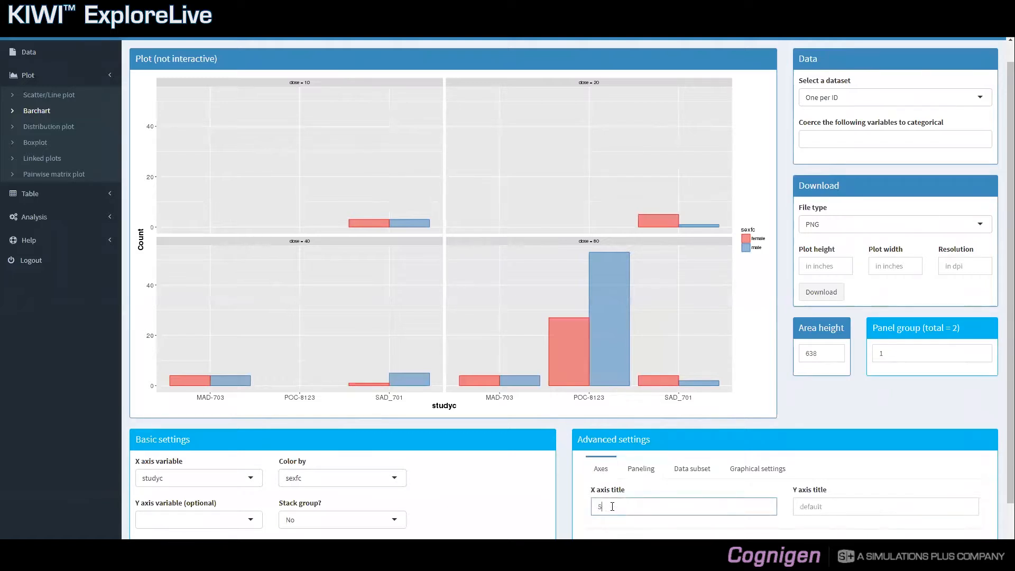
{"action": "key", "text": "BackSpace"}
{"action": "key", "text": "BackSpace"}
{"action": "key", "text": "BackSpace"}
{"action": "key", "text": "BackSpace"}
{"action": "type", "text": "tudy"}
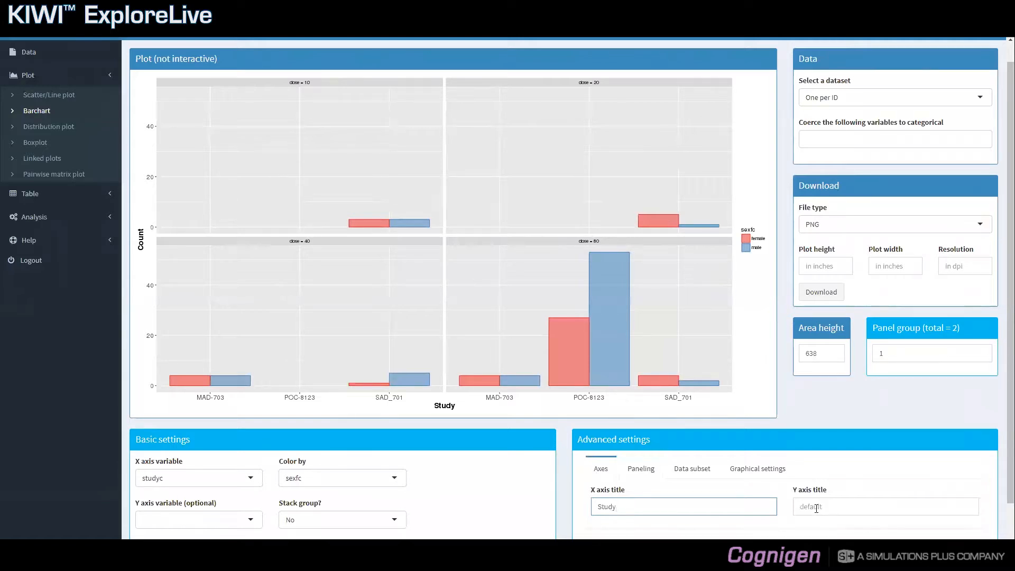
Set the chart's Y axis title to "Count of subjects"
{"action": "left_click", "coordinate": [816, 508]}
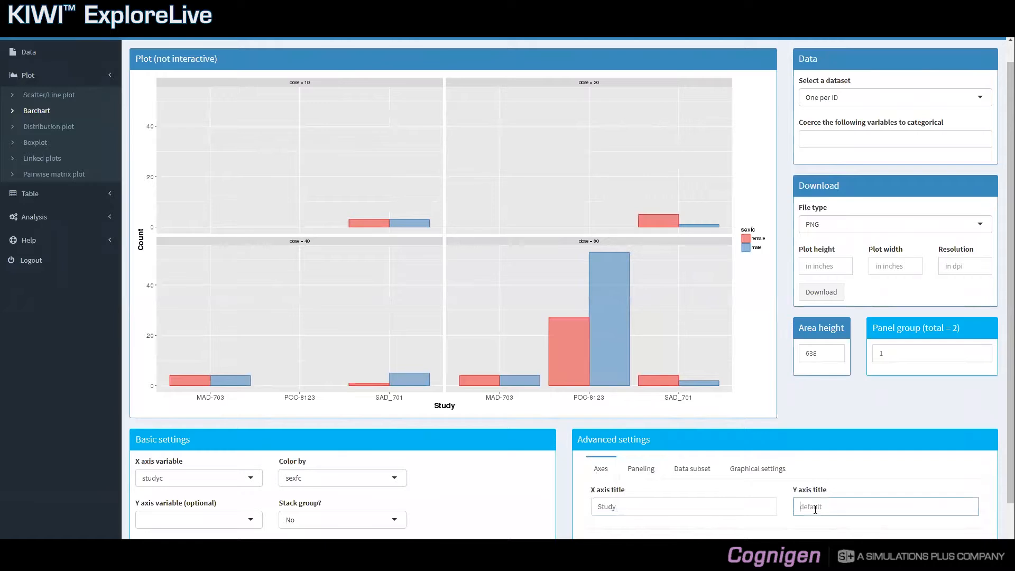
{"action": "type", "text": "COunt"}
{"action": "key", "text": "BackSpace"}
{"action": "key", "text": "BackSpace"}
{"action": "key", "text": "BackSpace"}
{"action": "key", "text": "BackSpace"}
{"action": "key", "text": "BackSpace"}
{"action": "type", "text": "COunt of subjects"}
{"action": "key", "text": "BackSpace"}
{"action": "type", "text": "o"}
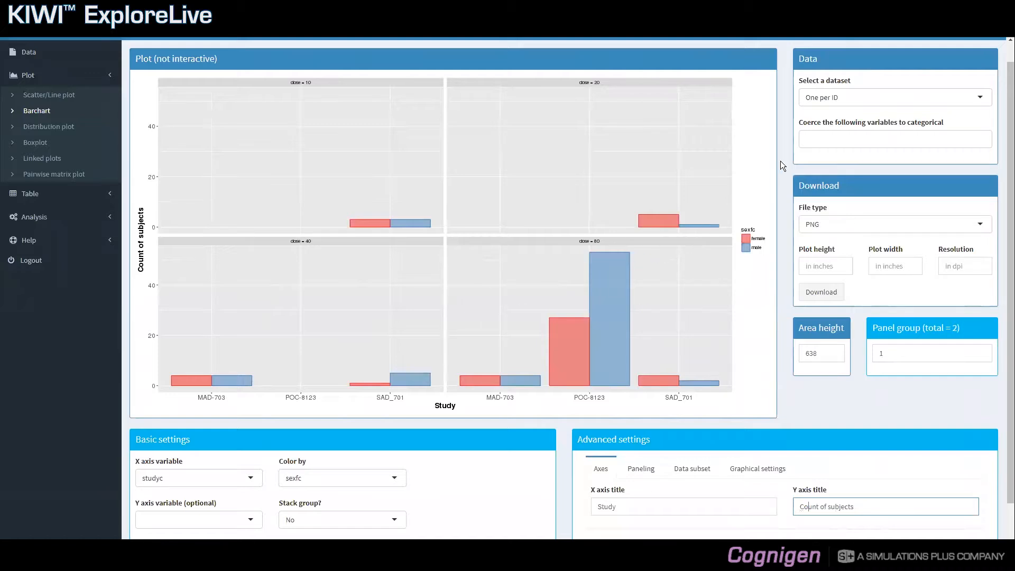
Switch the bar chart to the demo.csv dataset and set the X axis variable to id
{"action": "left_click", "coordinate": [817, 101]}
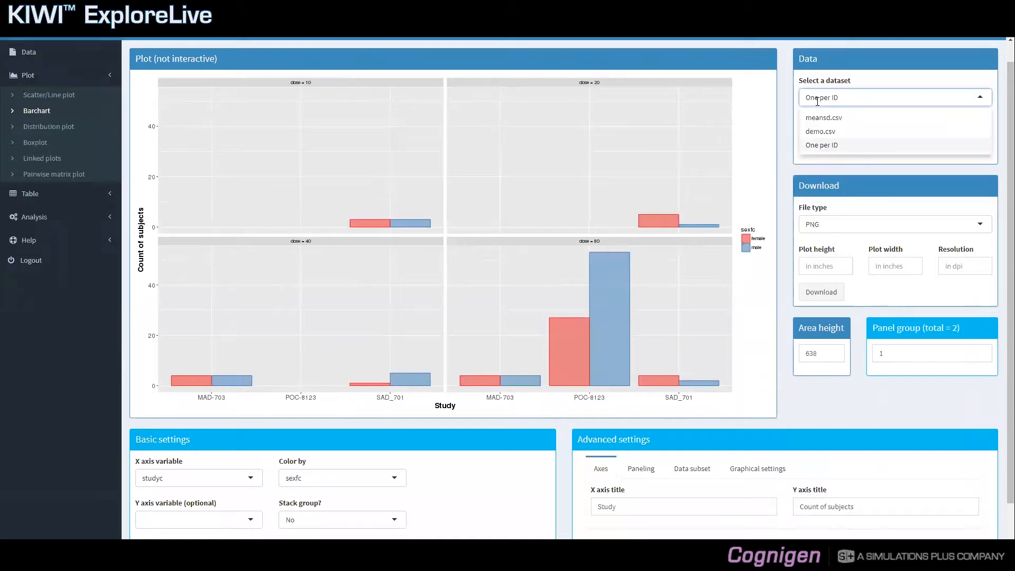
{"action": "left_click", "coordinate": [819, 132]}
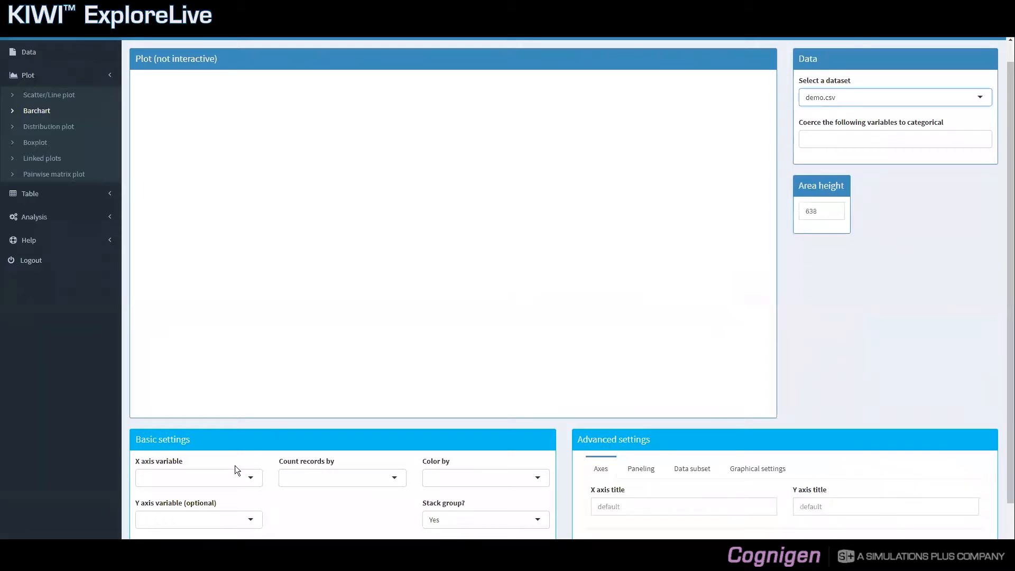
{"action": "left_click", "coordinate": [243, 478]}
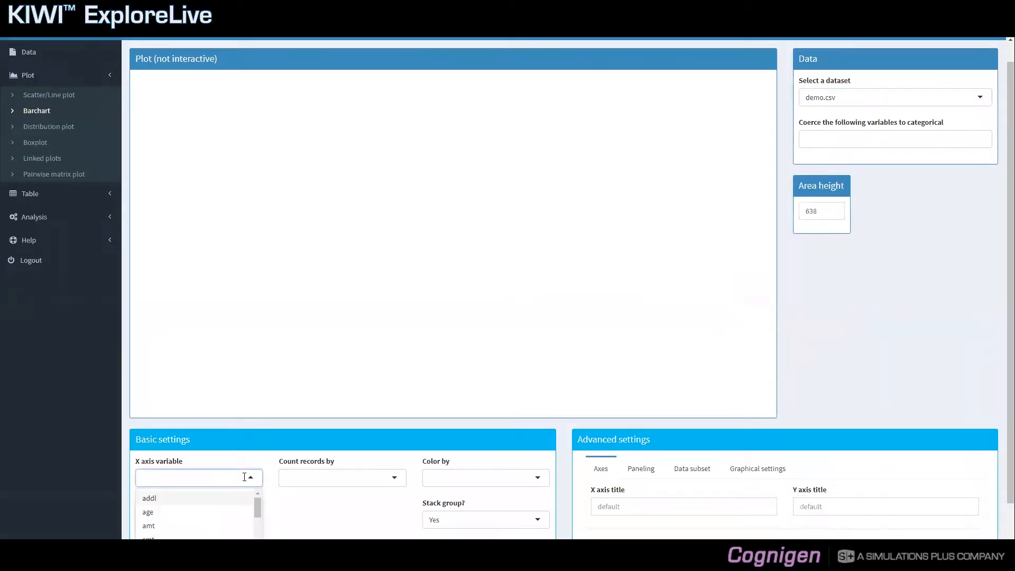
{"action": "type", "text": "id"}
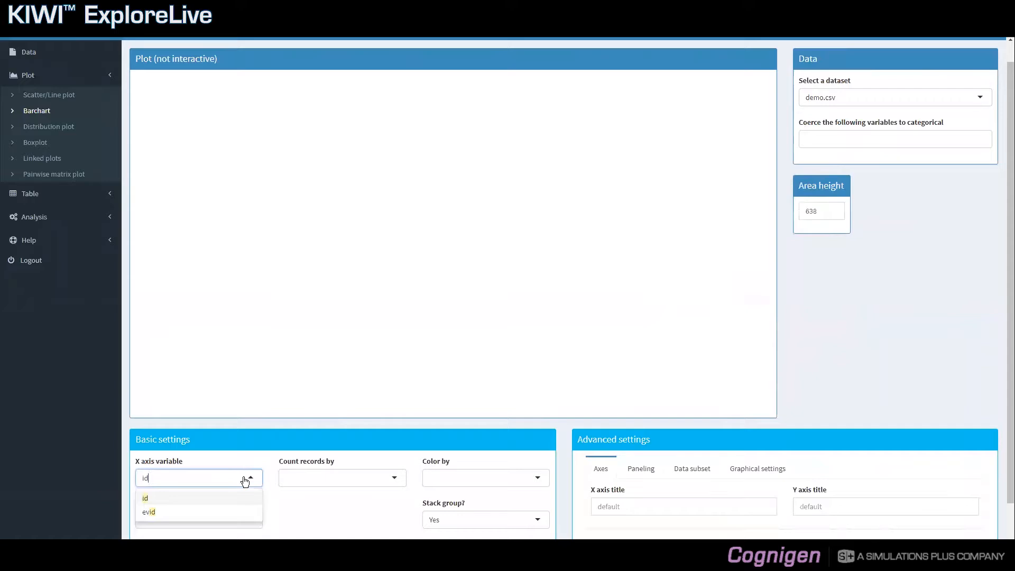
{"action": "key", "text": "Return"}
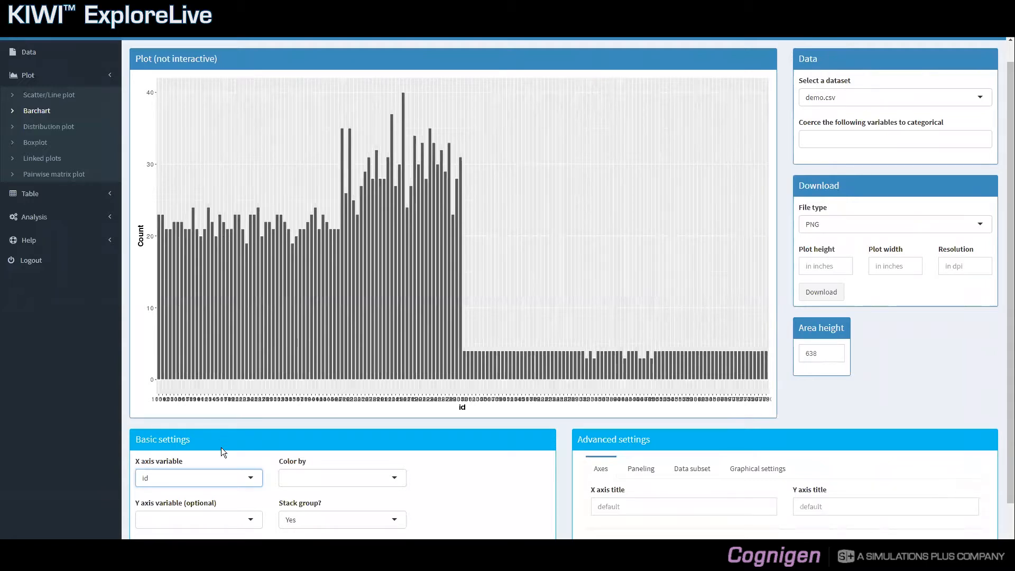
Clear the X axis variable and count records by id instead
{"action": "left_click", "coordinate": [218, 477]}
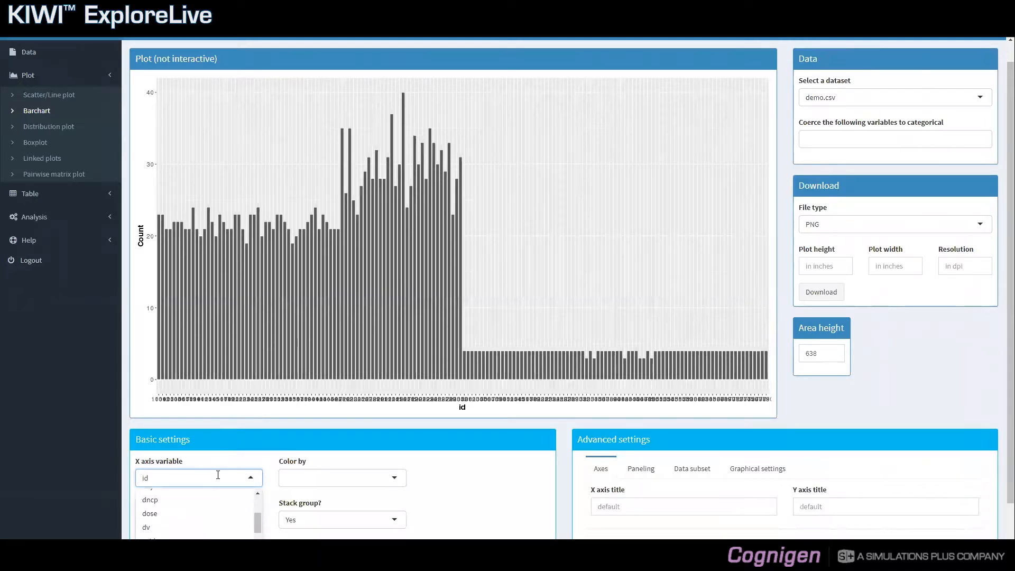
{"action": "key", "text": "BackSpace"}
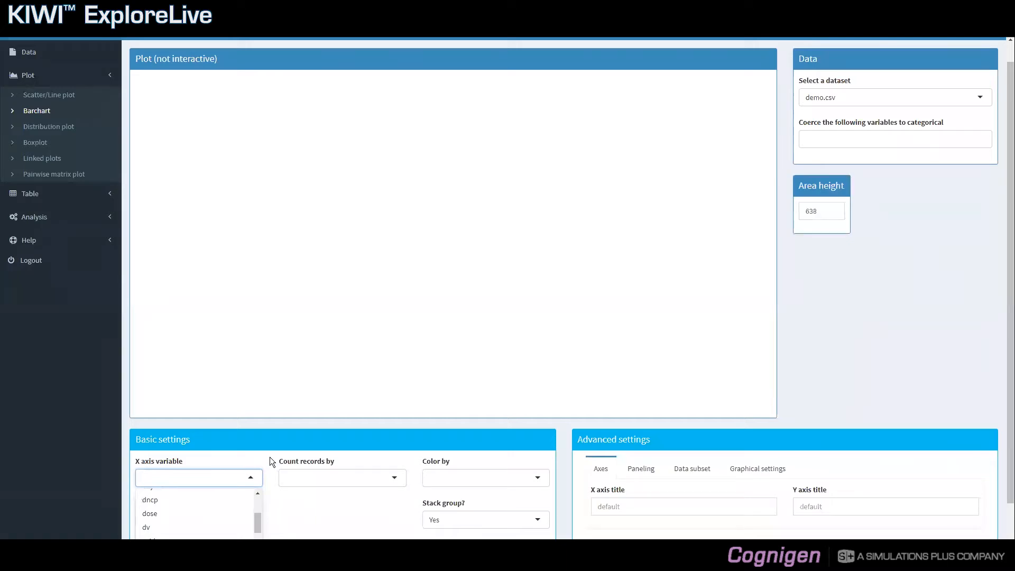
{"action": "left_click", "coordinate": [304, 492]}
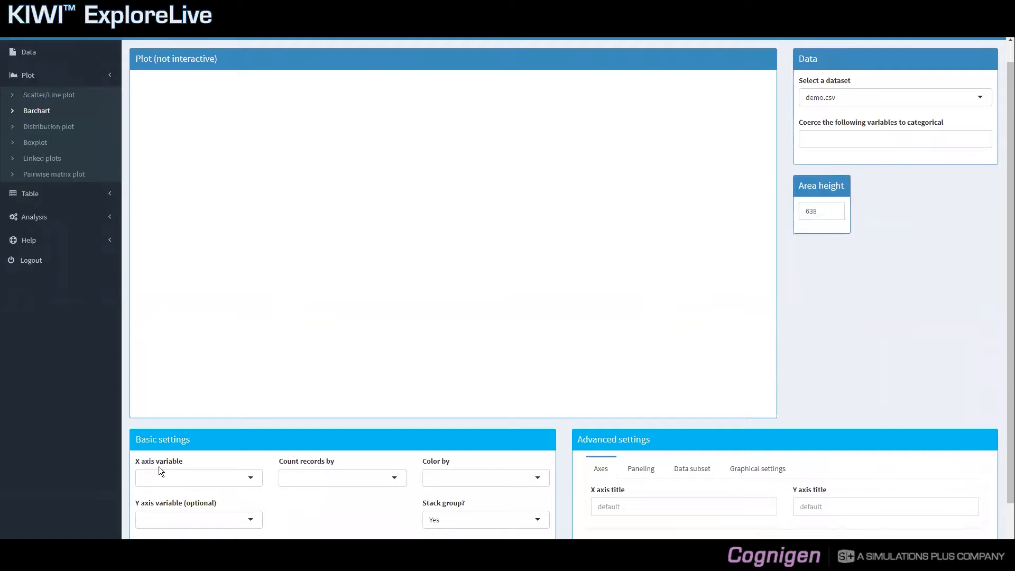
{"action": "left_click", "coordinate": [304, 479]}
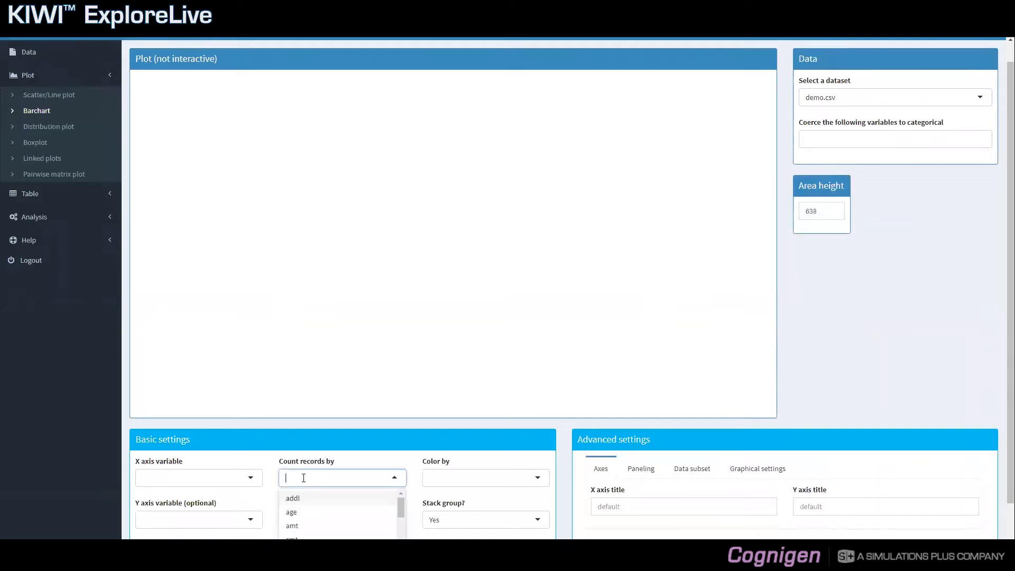
{"action": "type", "text": "id"}
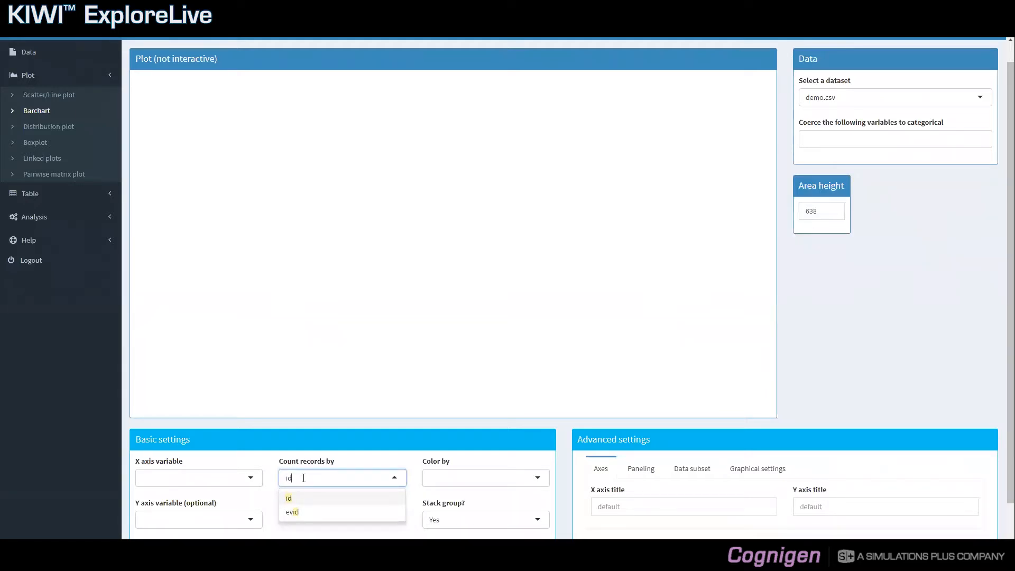
{"action": "key", "text": "Return"}
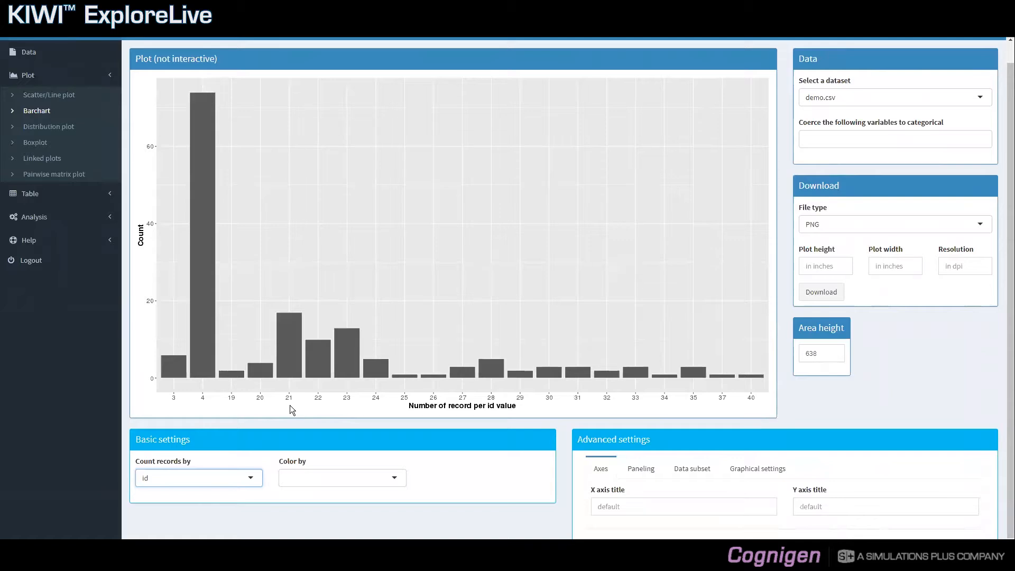
Color the bars of the records-per-id chart by the studyc variable
{"action": "left_click", "coordinate": [324, 477]}
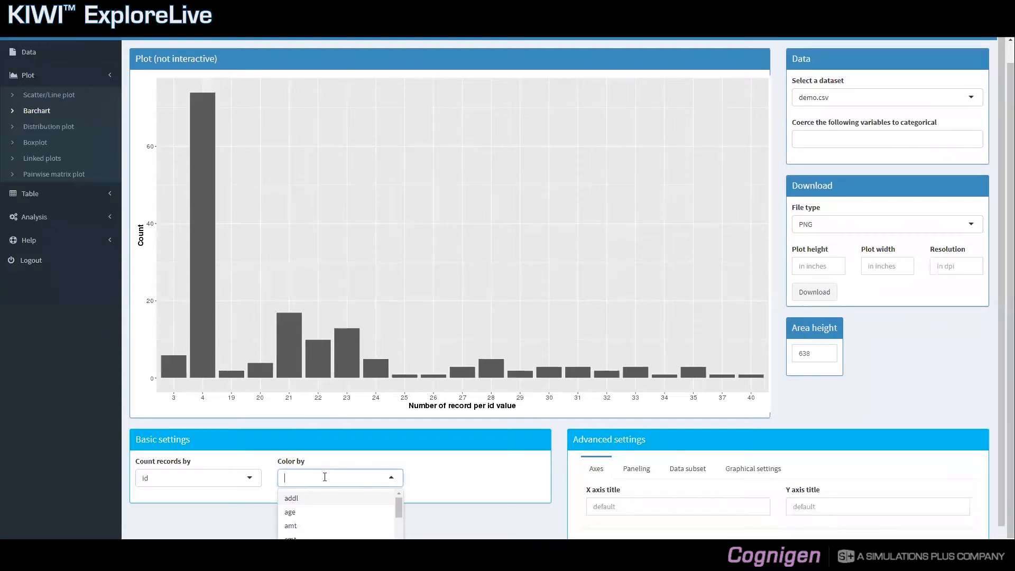
{"action": "type", "text": "studyc"}
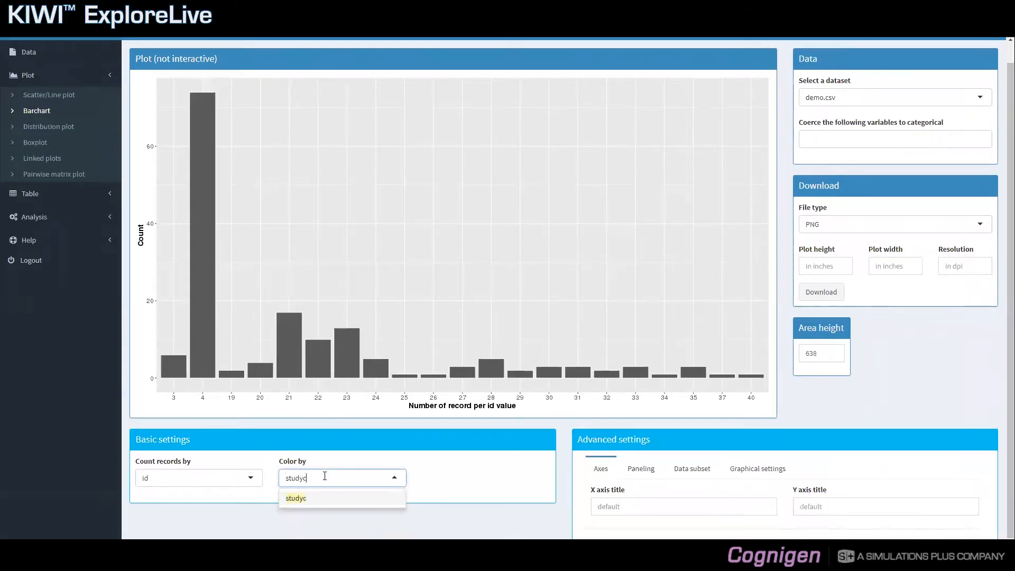
{"action": "key", "text": "Return"}
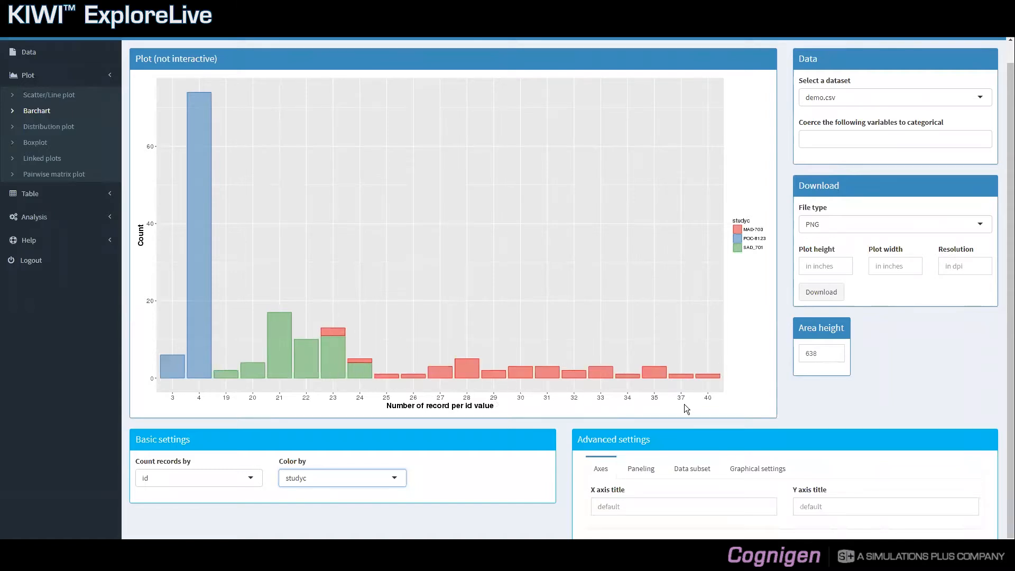
Try paneling the records-per-id chart by dose, and clear the paneling variable again
{"action": "left_click", "coordinate": [647, 467]}
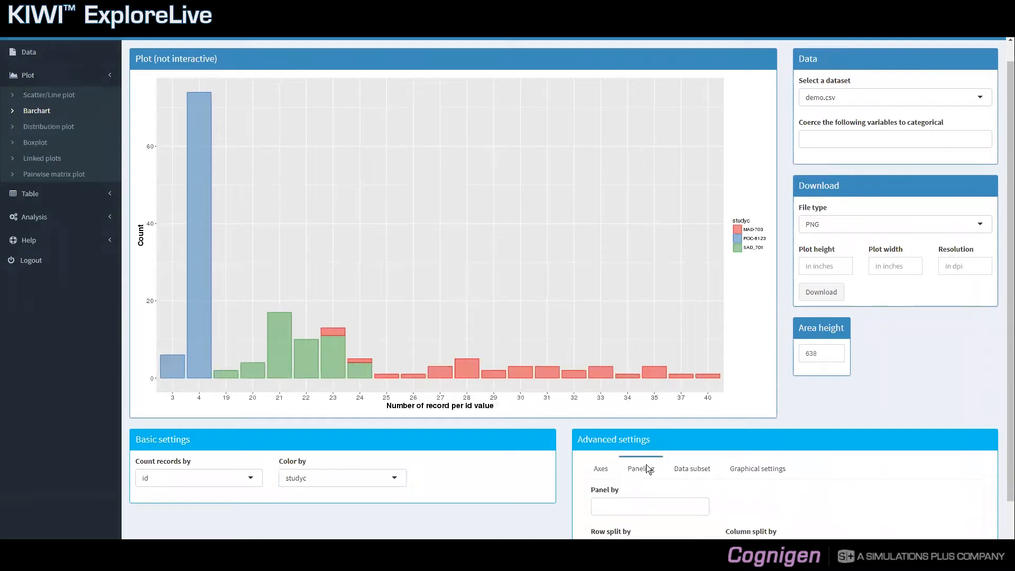
{"action": "left_click", "coordinate": [629, 505]}
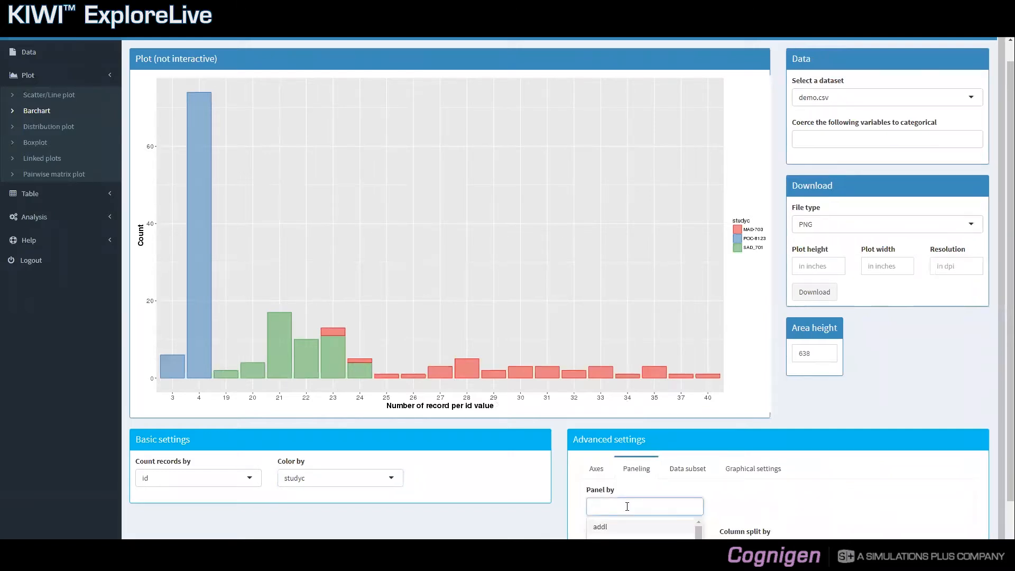
{"action": "type", "text": "dose"}
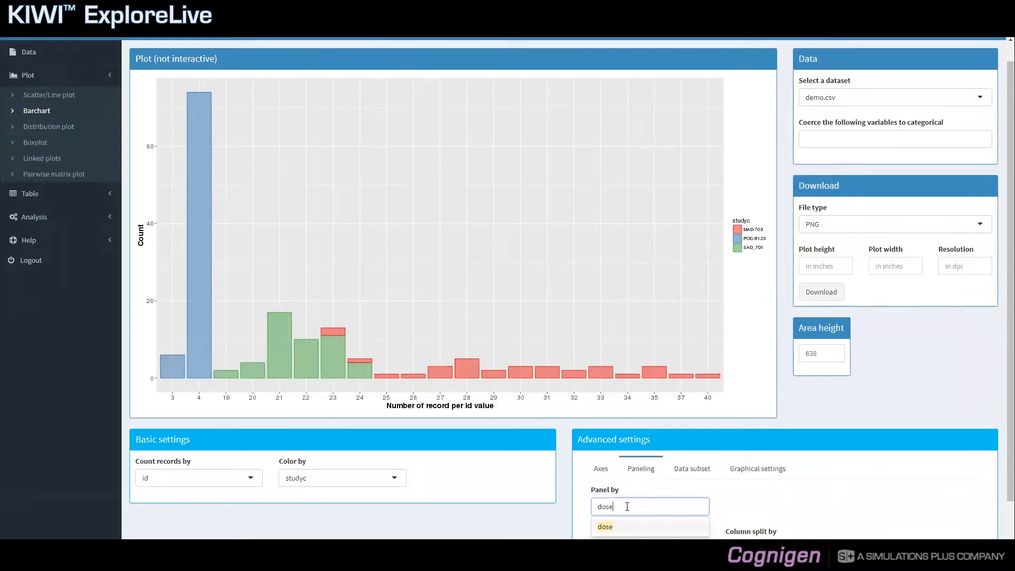
{"action": "key", "text": "Return"}
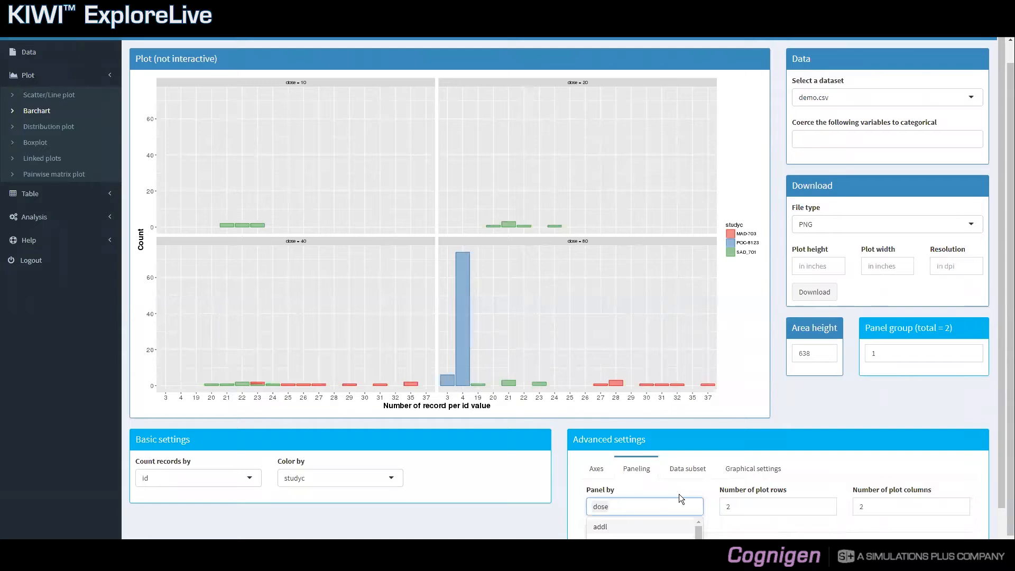
{"action": "key", "text": "BackSpace"}
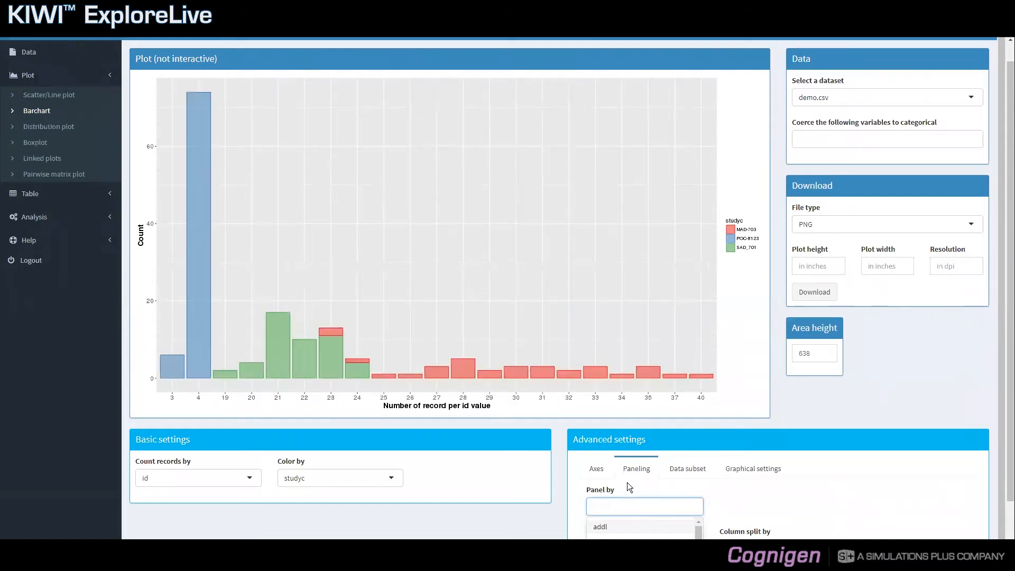
{"action": "left_click", "coordinate": [561, 463]}
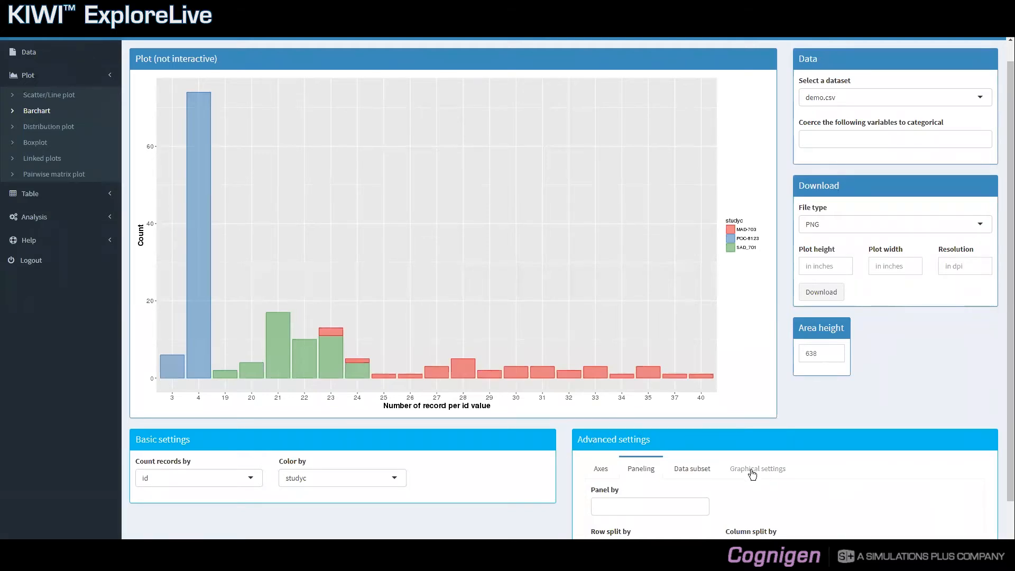
Try plot darkness levels of 6 and 91 in the graphical settings, and return the darkness to 30
{"action": "left_click", "coordinate": [752, 472]}
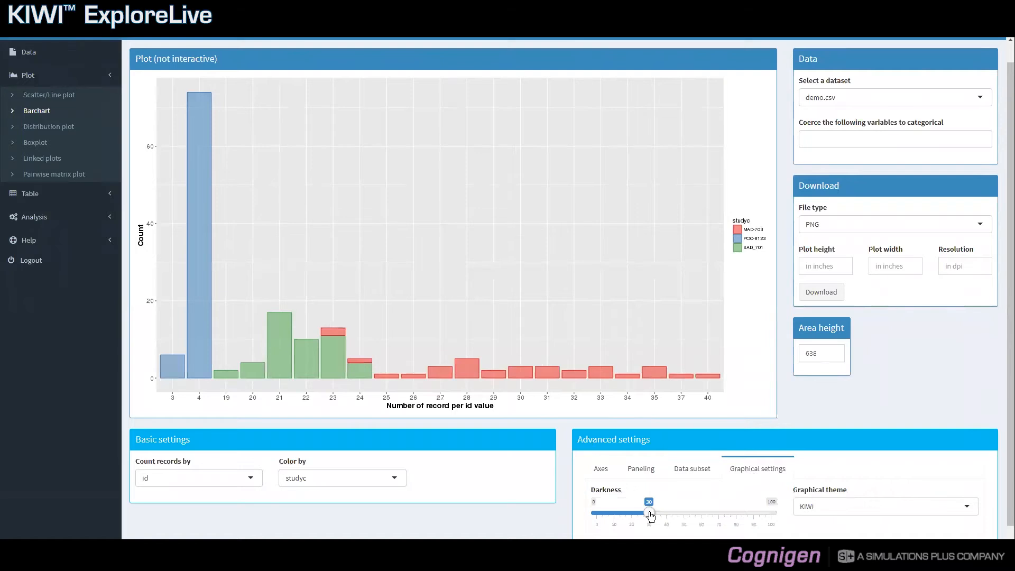
{"action": "left_click_drag", "start_coordinate": [650, 515], "coordinate": [609, 515]}
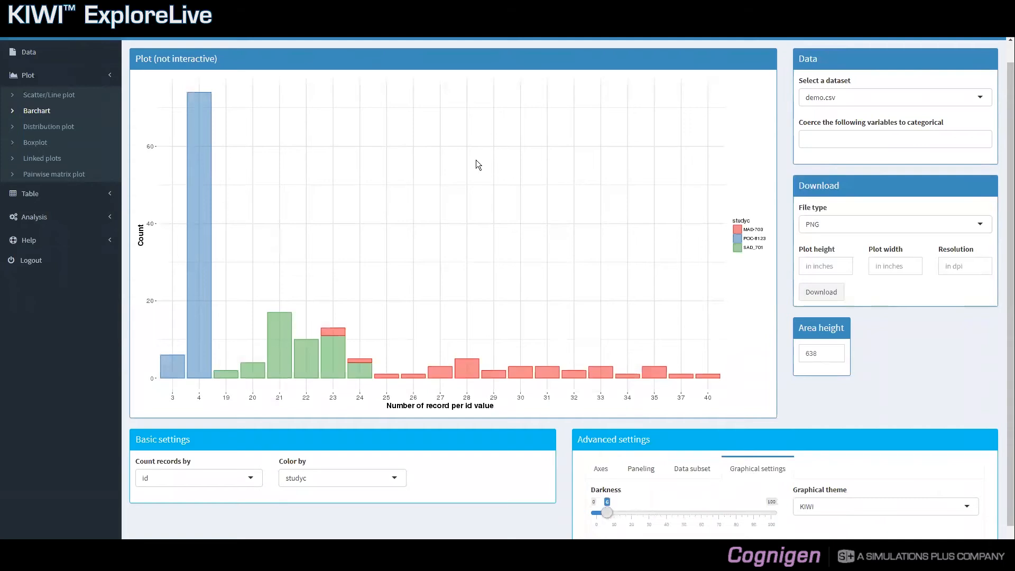
{"action": "left_click_drag", "start_coordinate": [607, 514], "coordinate": [757, 514]}
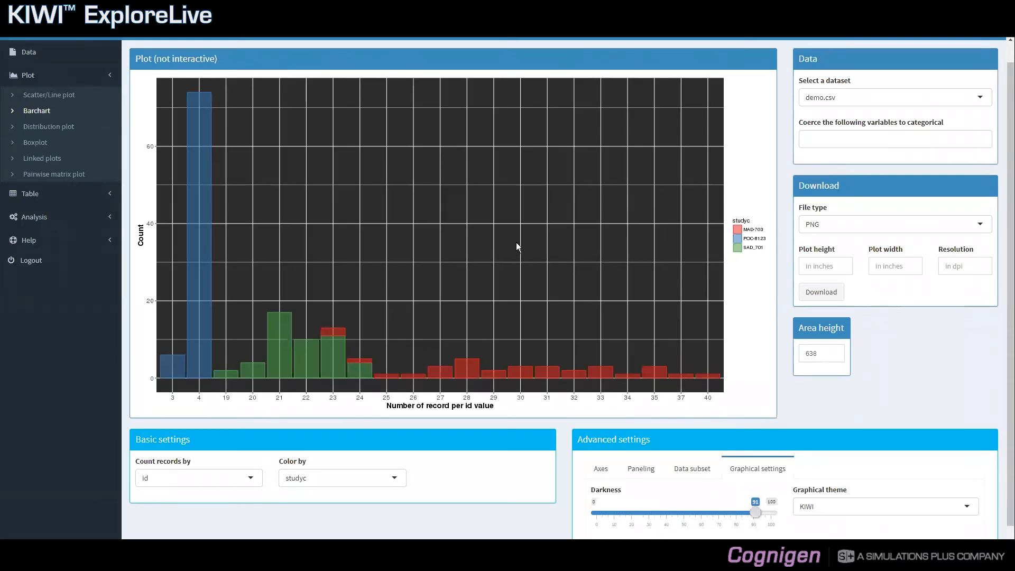
{"action": "left_click_drag", "start_coordinate": [754, 511], "coordinate": [649, 519]}
Try the KIWI solid graphical theme, and set the chart's theme to ggplot2
{"action": "left_click", "coordinate": [825, 512]}
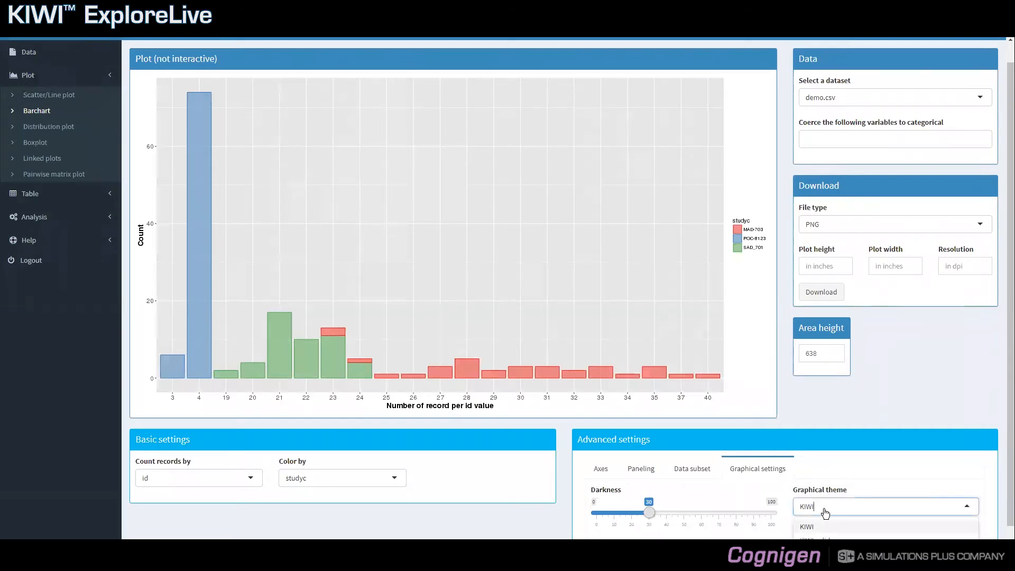
{"action": "scroll", "coordinate": [824, 513], "scroll_direction": "down", "scroll_amount": 1}
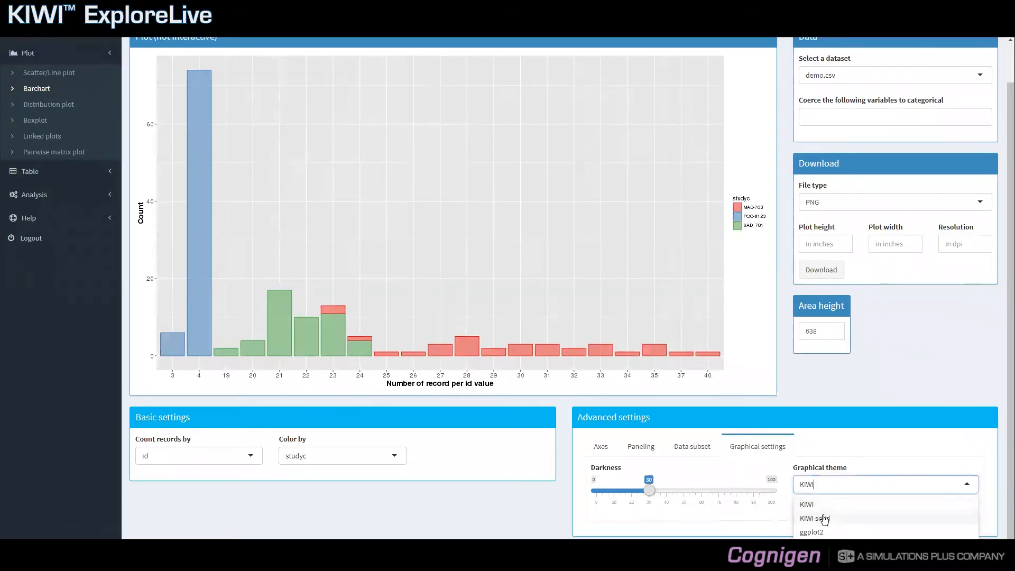
{"action": "left_click", "coordinate": [825, 518]}
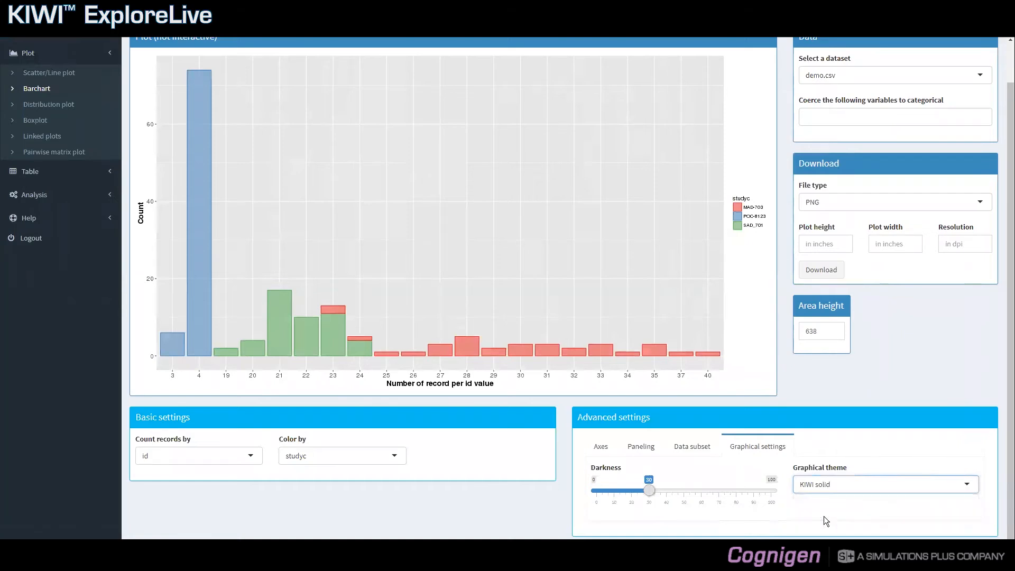
{"action": "left_click", "coordinate": [831, 488]}
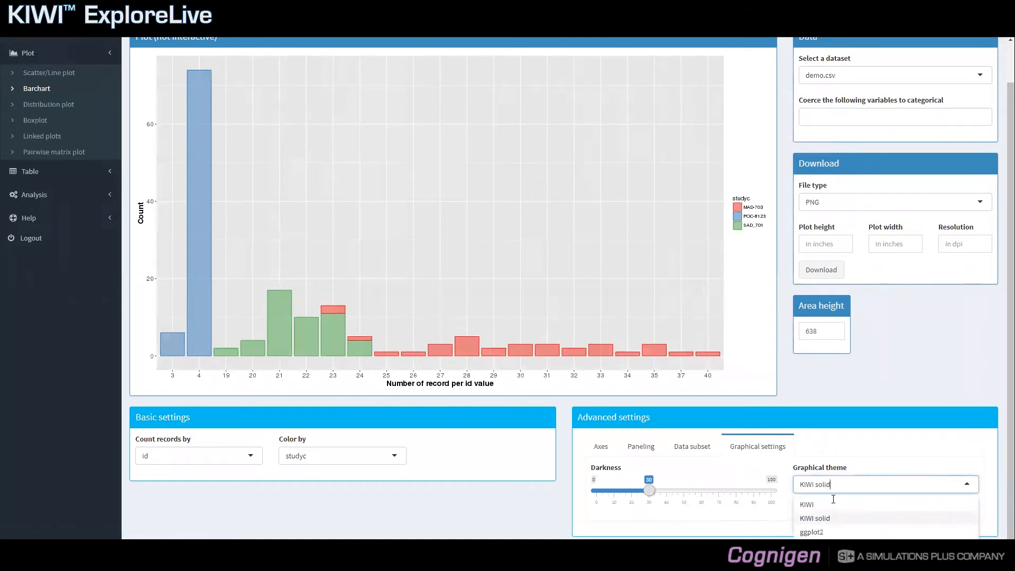
{"action": "left_click", "coordinate": [811, 533]}
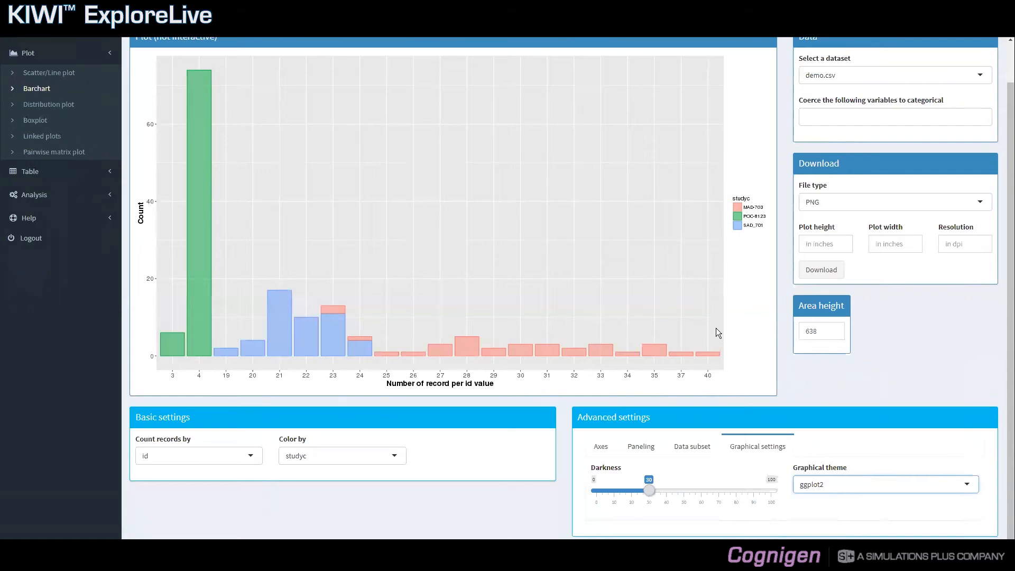
Show the data subset options in the chart's advanced settings
{"action": "left_click", "coordinate": [706, 447]}
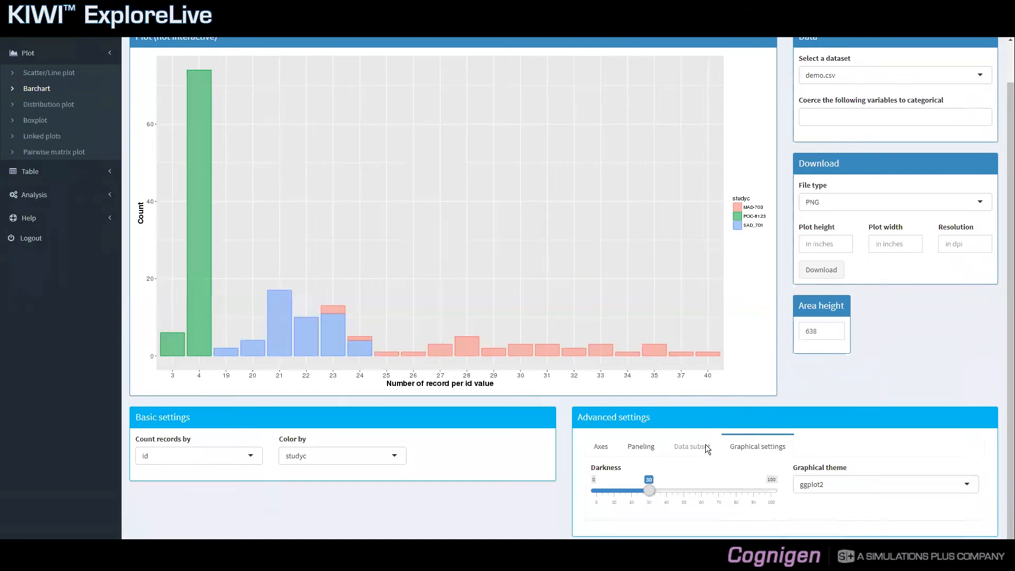